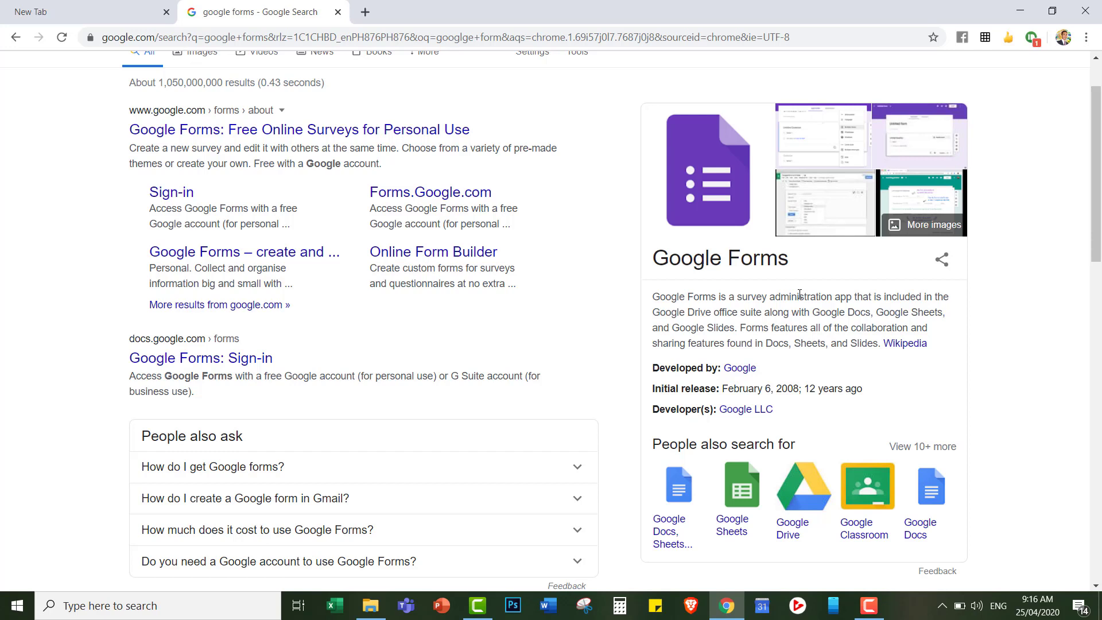
# Open Google Drive from the Google apps list in the new browser tab
pyautogui.click(100, 15)
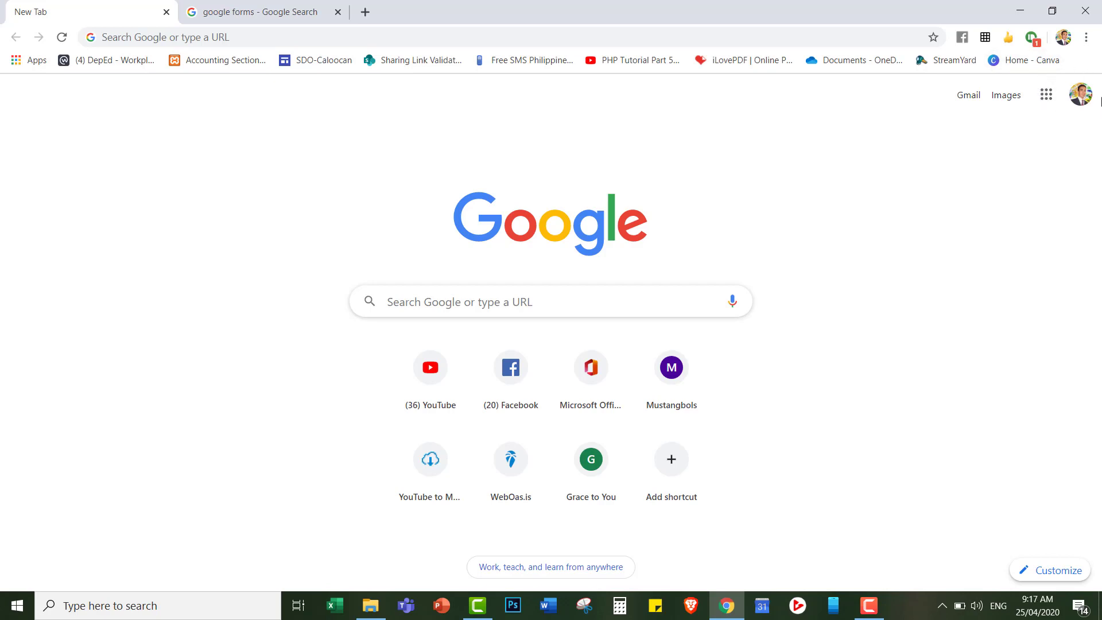
pyautogui.click(1048, 99)
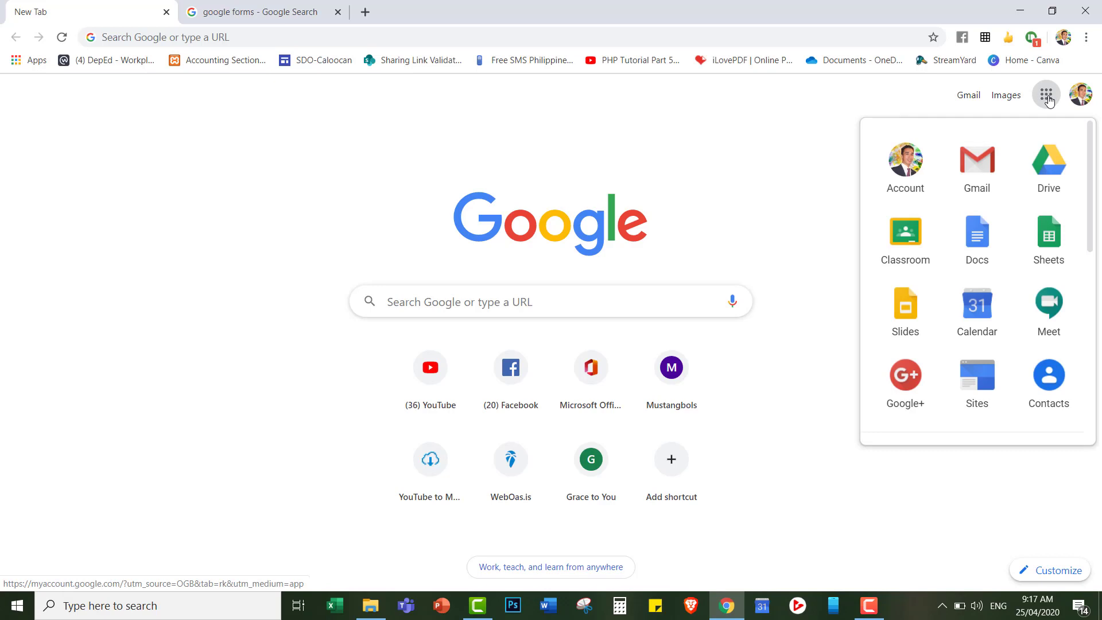
pyautogui.scroll(-4, 1042, 218)
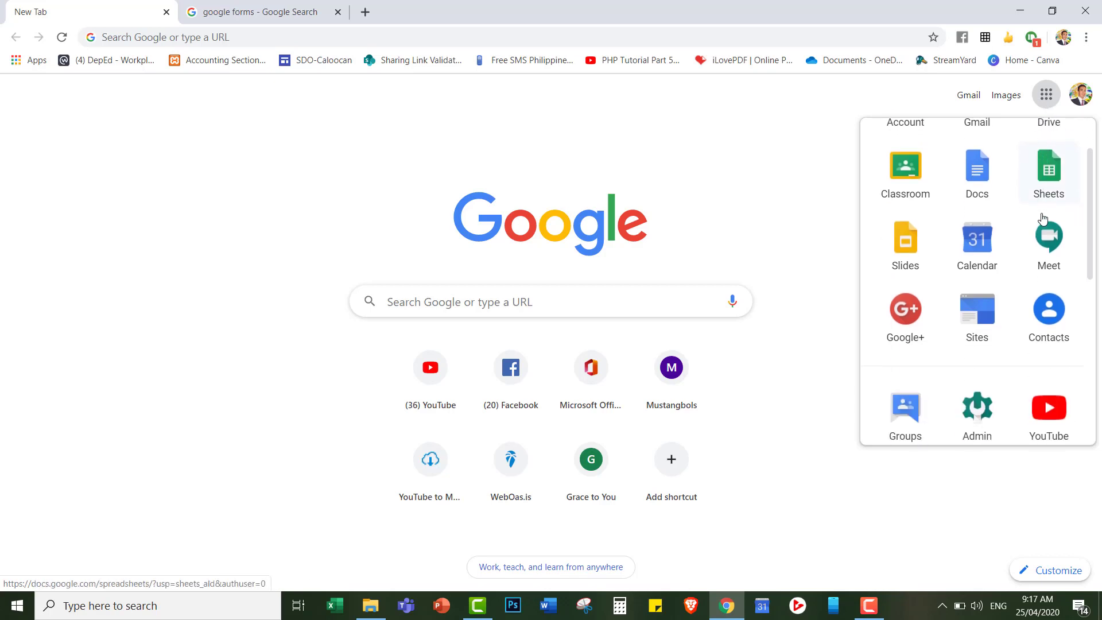
pyautogui.scroll(-3, 1043, 218)
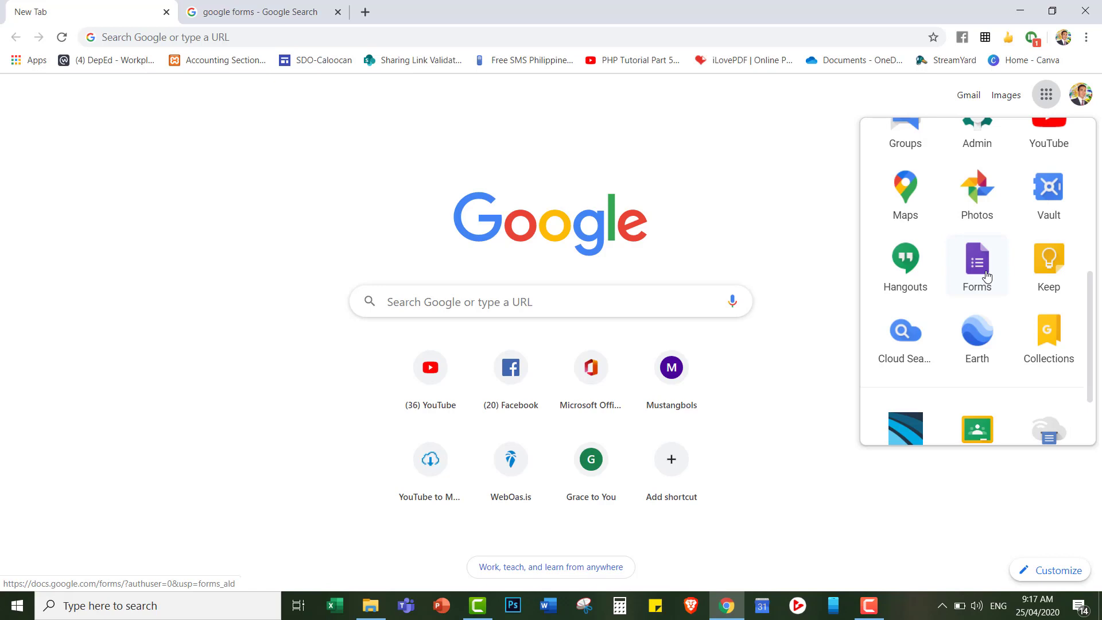
pyautogui.scroll(6, 987, 276)
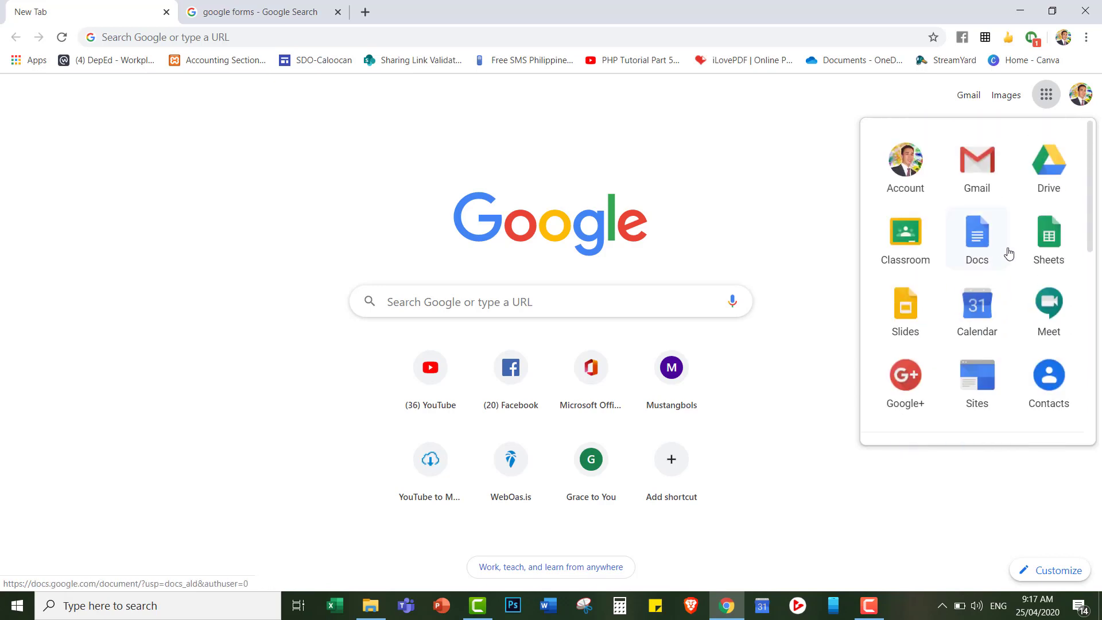
pyautogui.click(1055, 173)
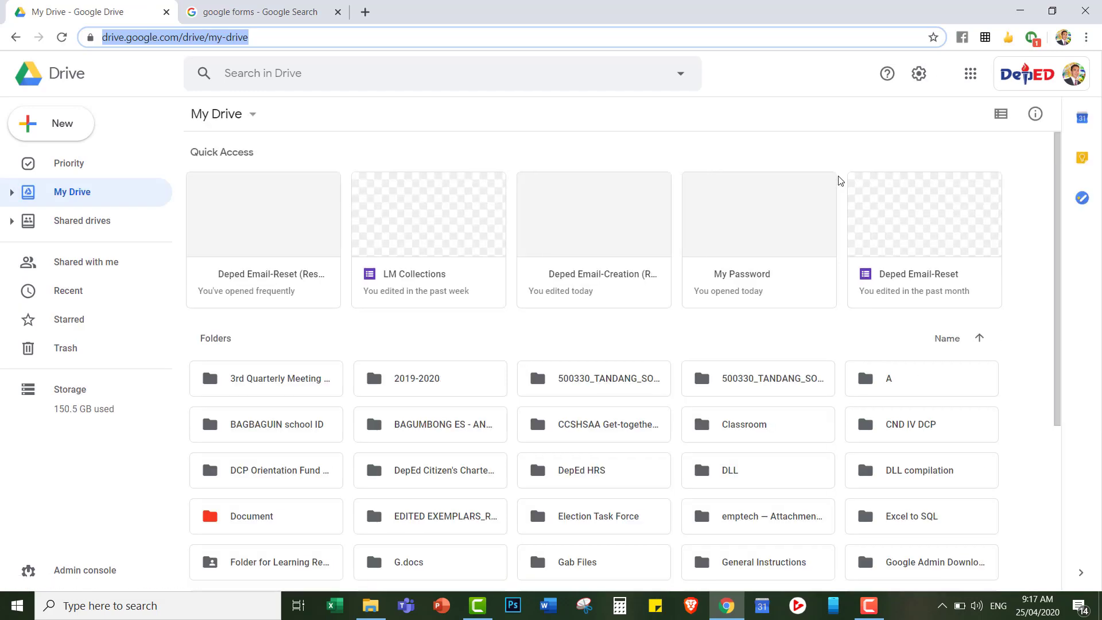
# Create a new blank Google Forms form from My Drive
pyautogui.click(64, 131)
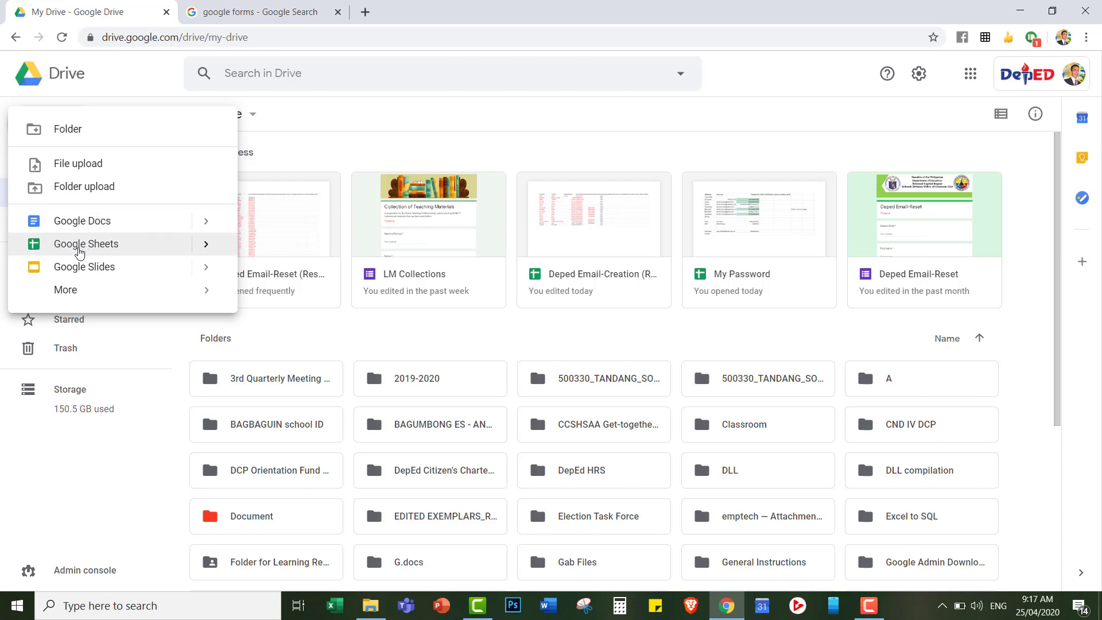
pyautogui.moveTo(79, 291)
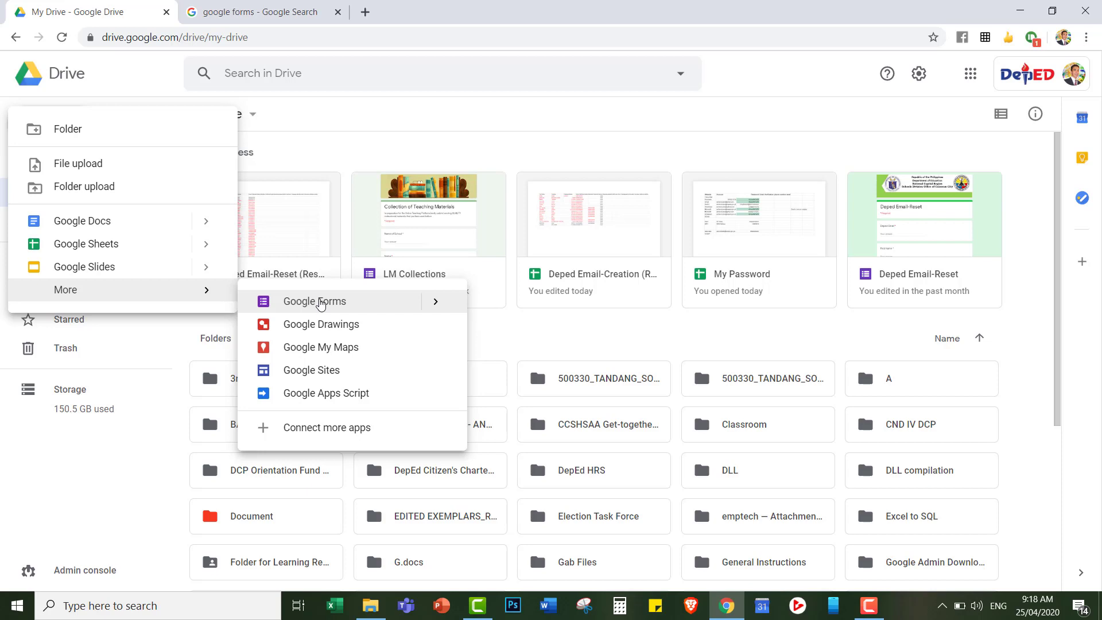
pyautogui.click(320, 303)
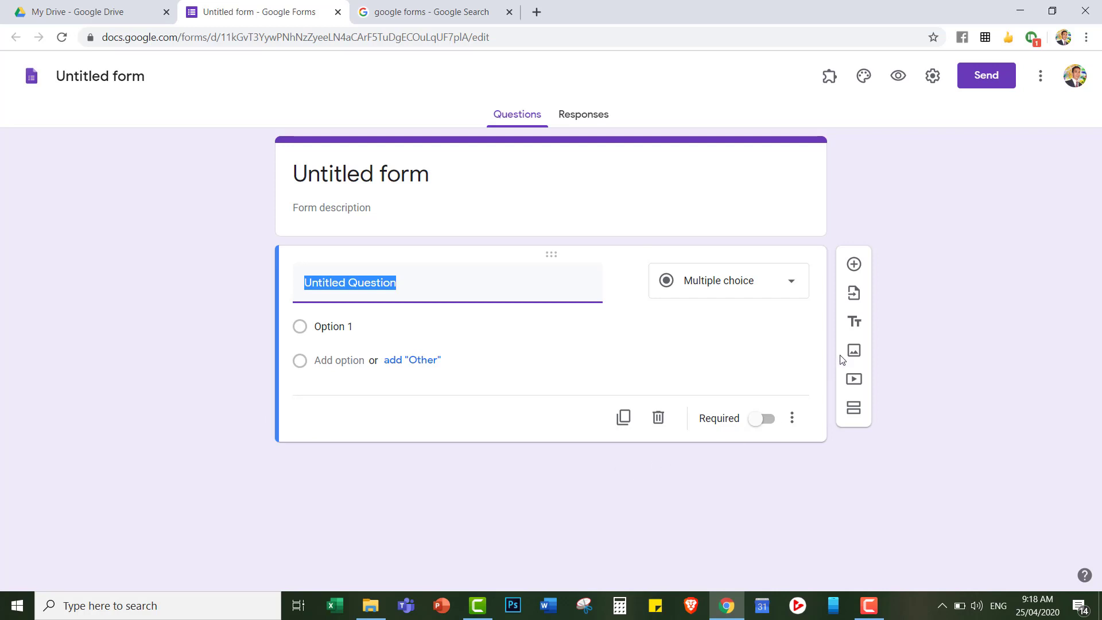
# Title the form "Sample" and enter "Sample for tutorials" as its description
pyautogui.click(439, 167)
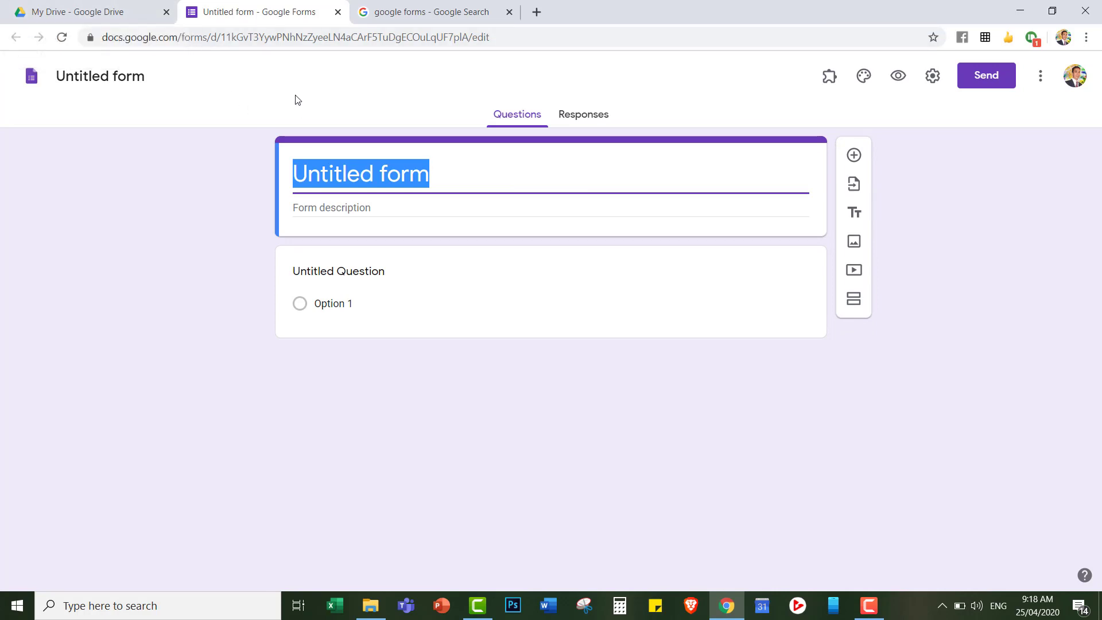
pyautogui.write('Sample')
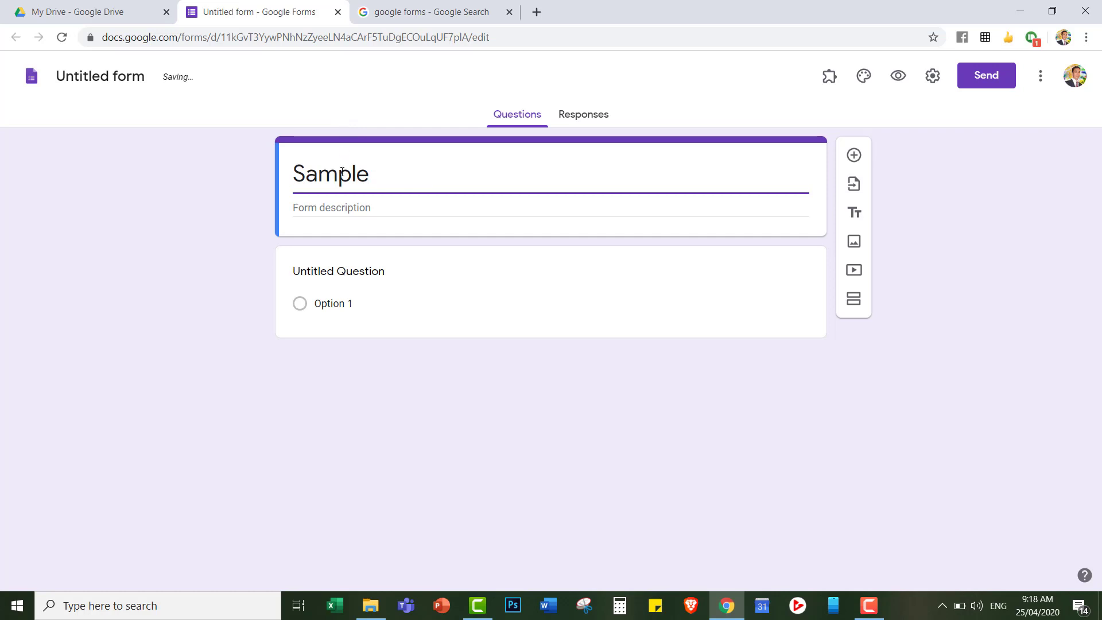
pyautogui.click(334, 208)
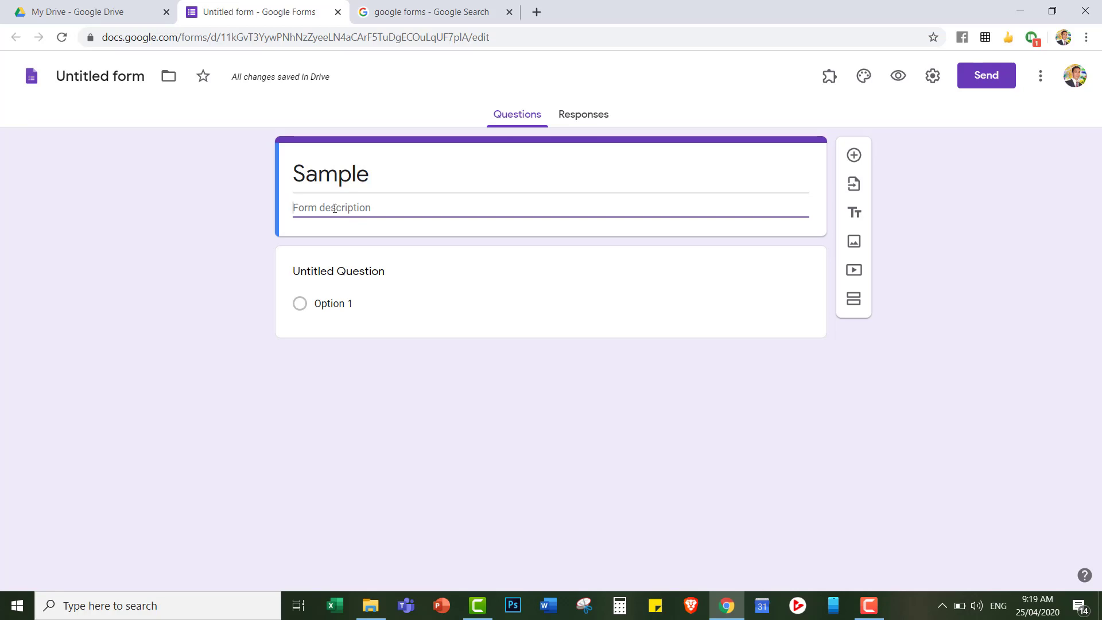
pyautogui.write('Sample for tutor')
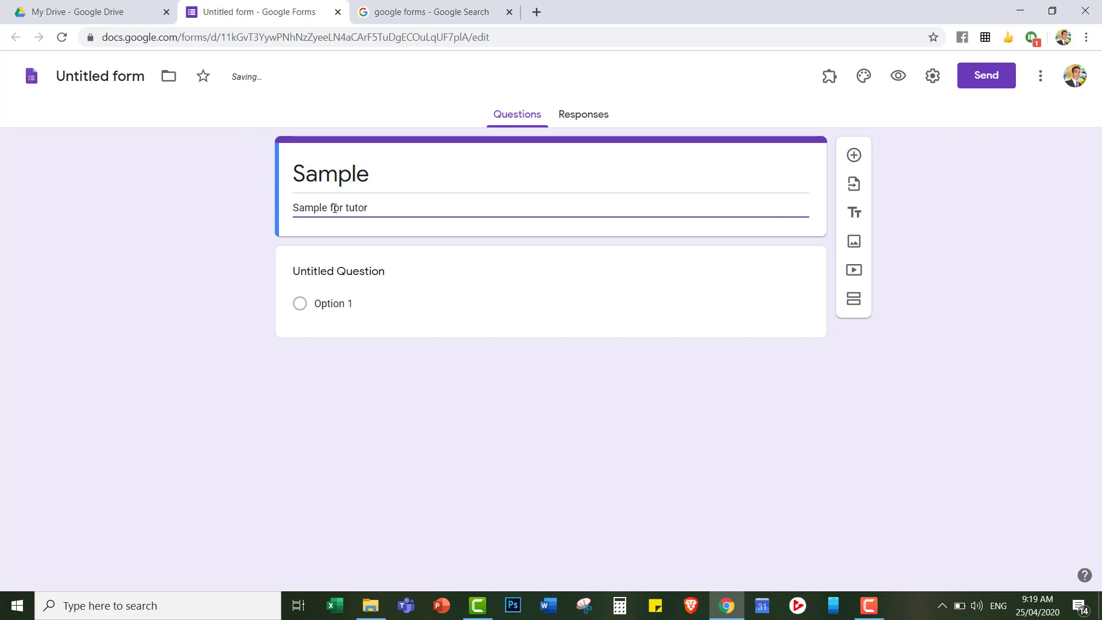
pyautogui.write('ials')
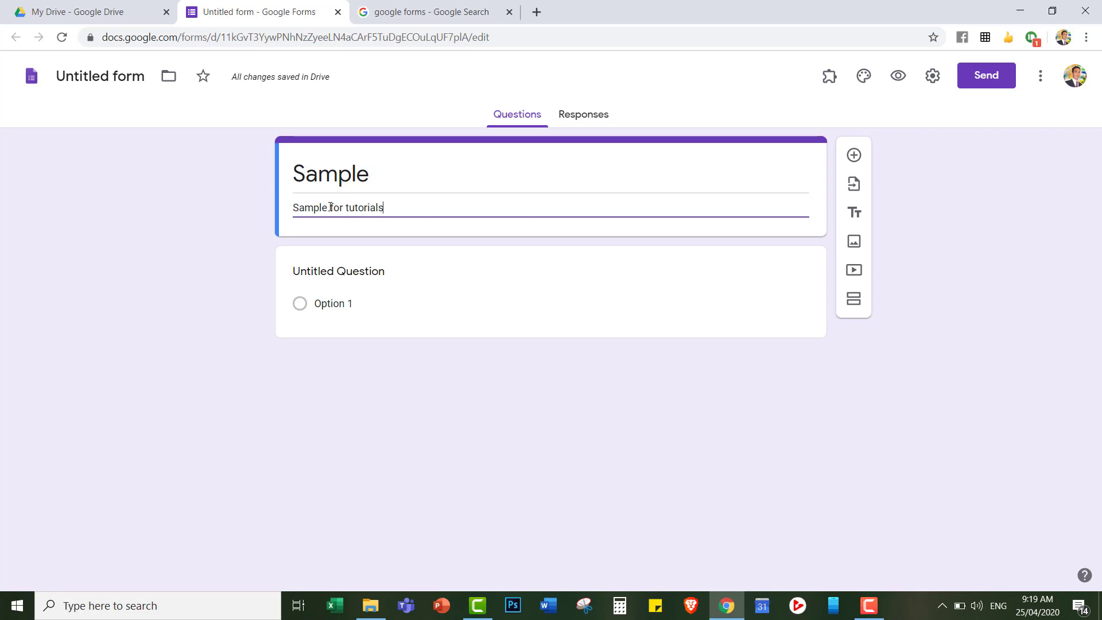
pyautogui.moveTo(398, 207); pyautogui.dragTo(251, 205)
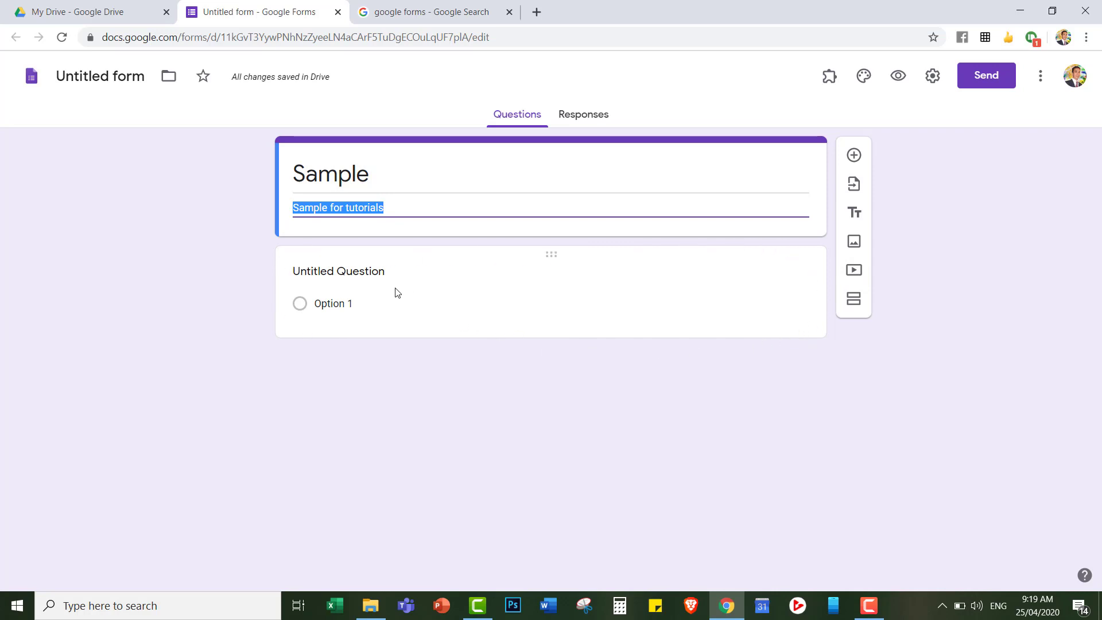
# Title the untitled question "Name" and set its answer type to Paragraph
pyautogui.click(379, 274)
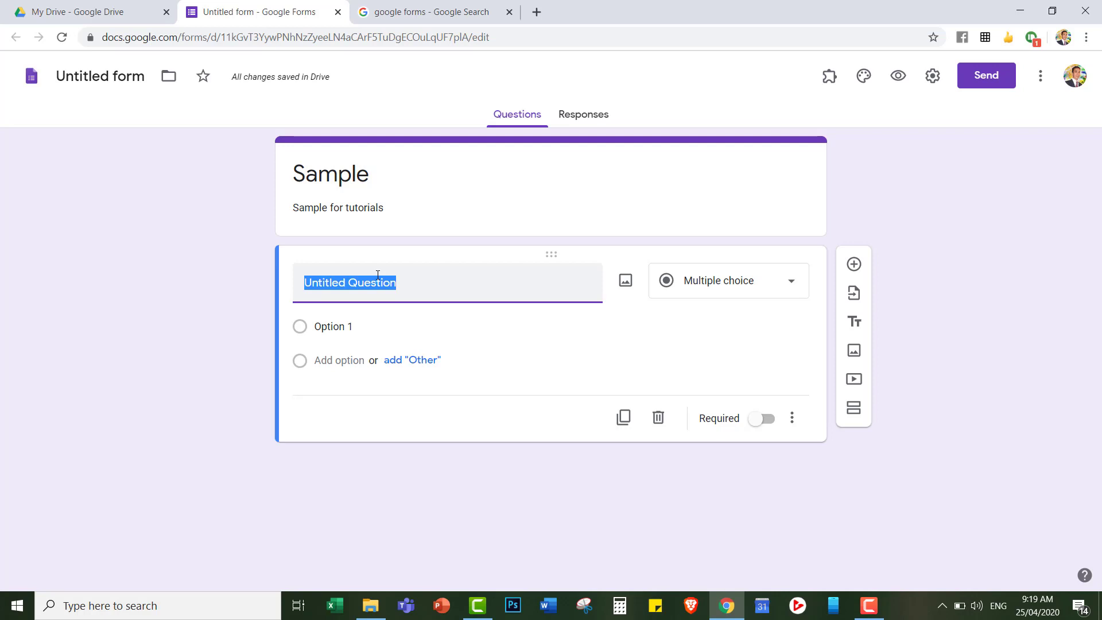
pyautogui.write('Name')
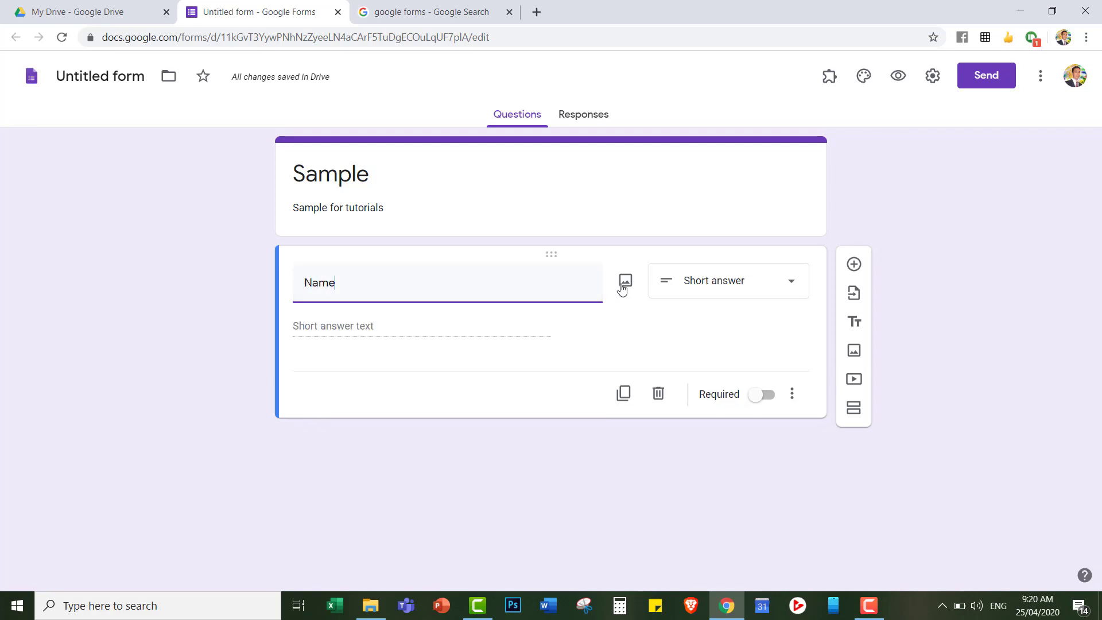
pyautogui.click(794, 288)
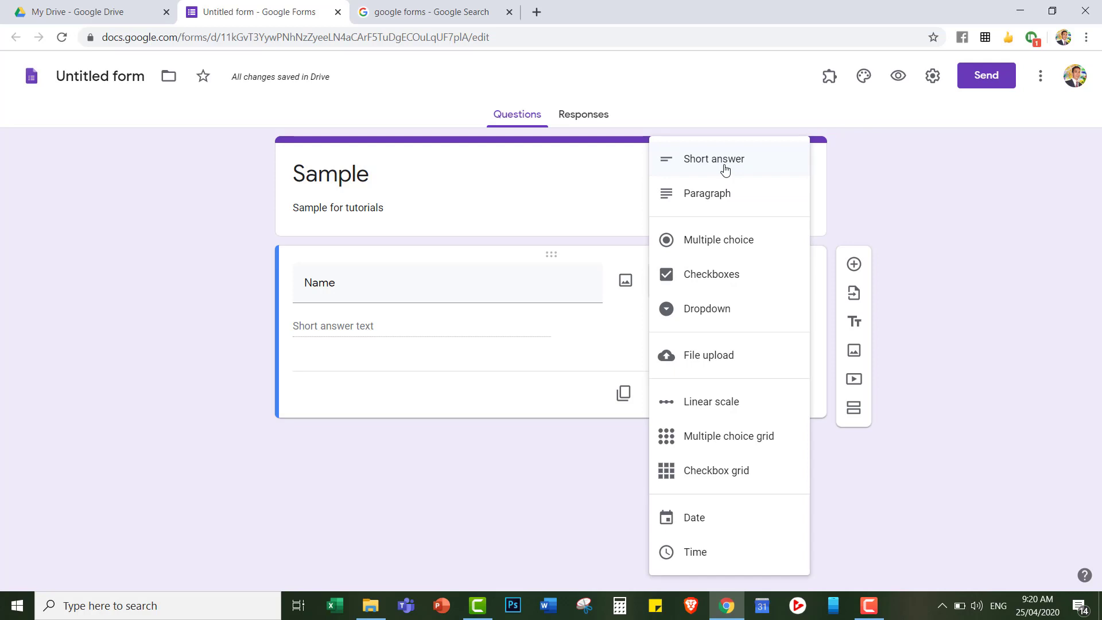
pyautogui.click(698, 201)
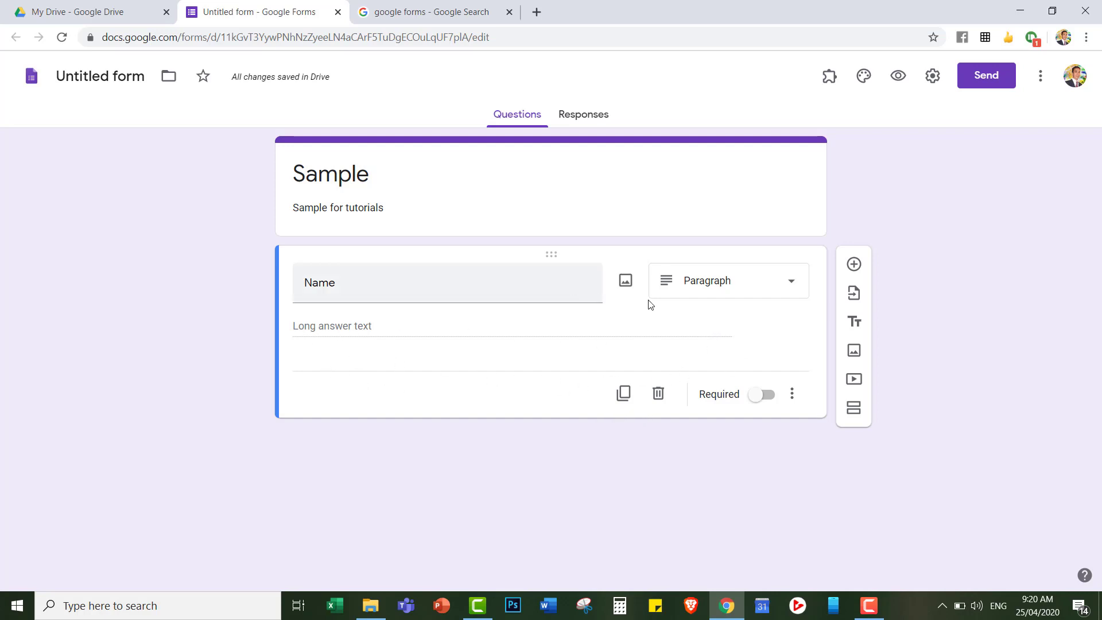
# Change the Name question to Multiple choice and give it the options a, b, c and d
pyautogui.click(746, 292)
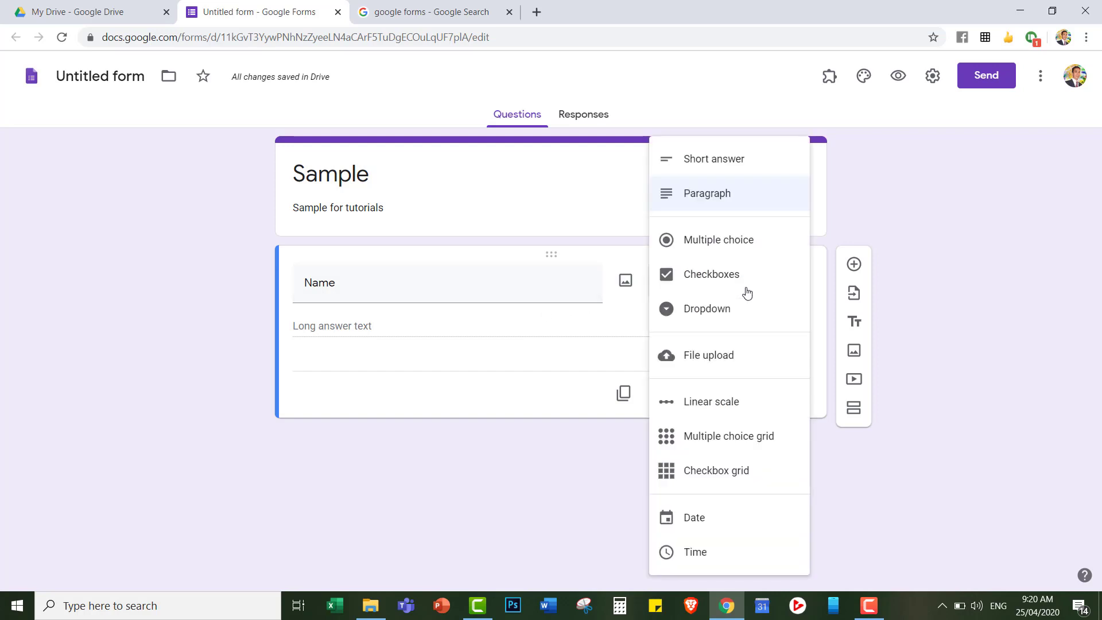
pyautogui.click(737, 251)
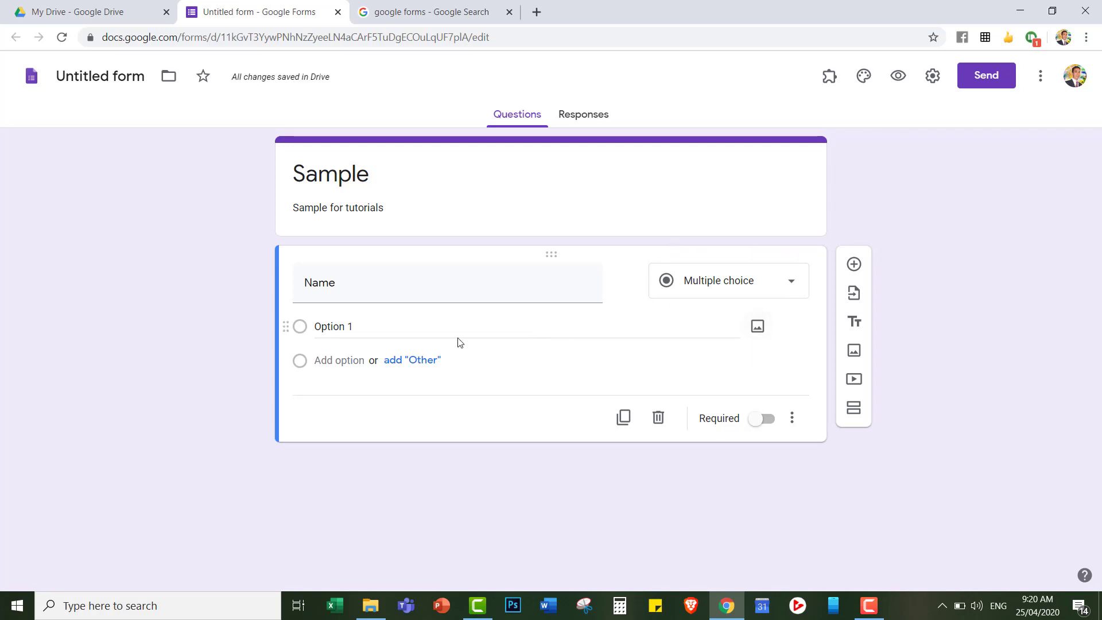
pyautogui.click(333, 326)
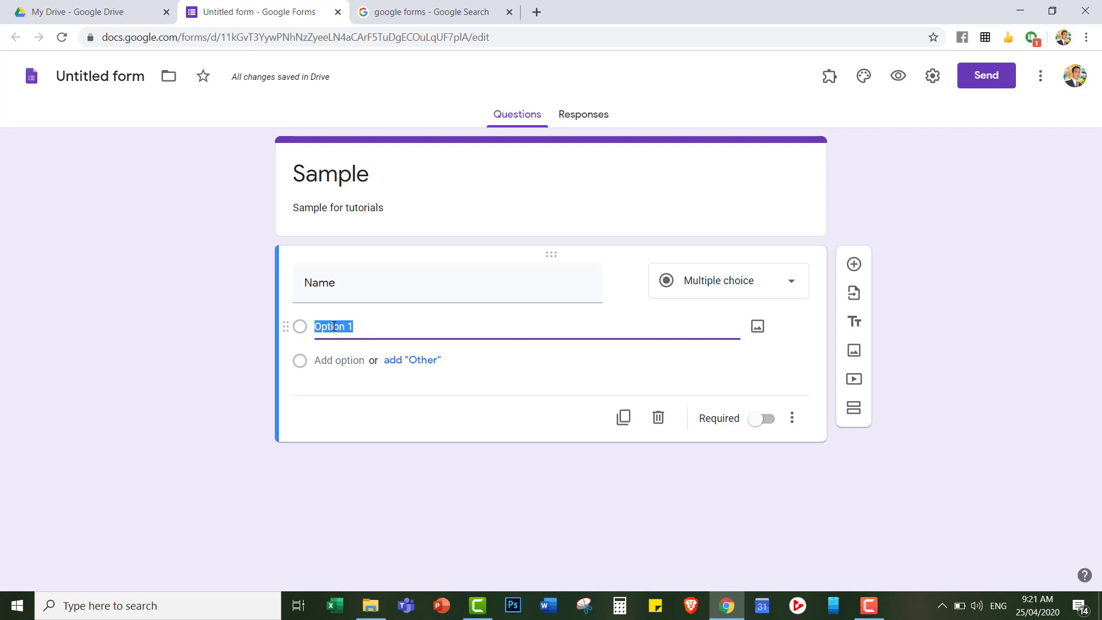
pyautogui.write('a')
pyautogui.click(340, 361)
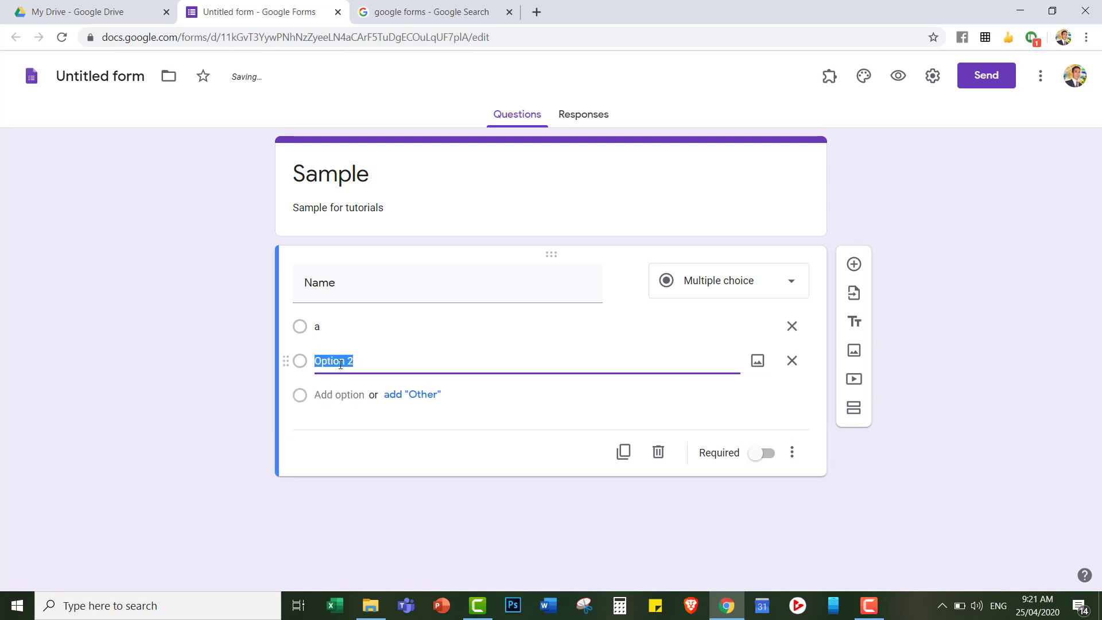
pyautogui.write('b')
pyautogui.click(345, 394)
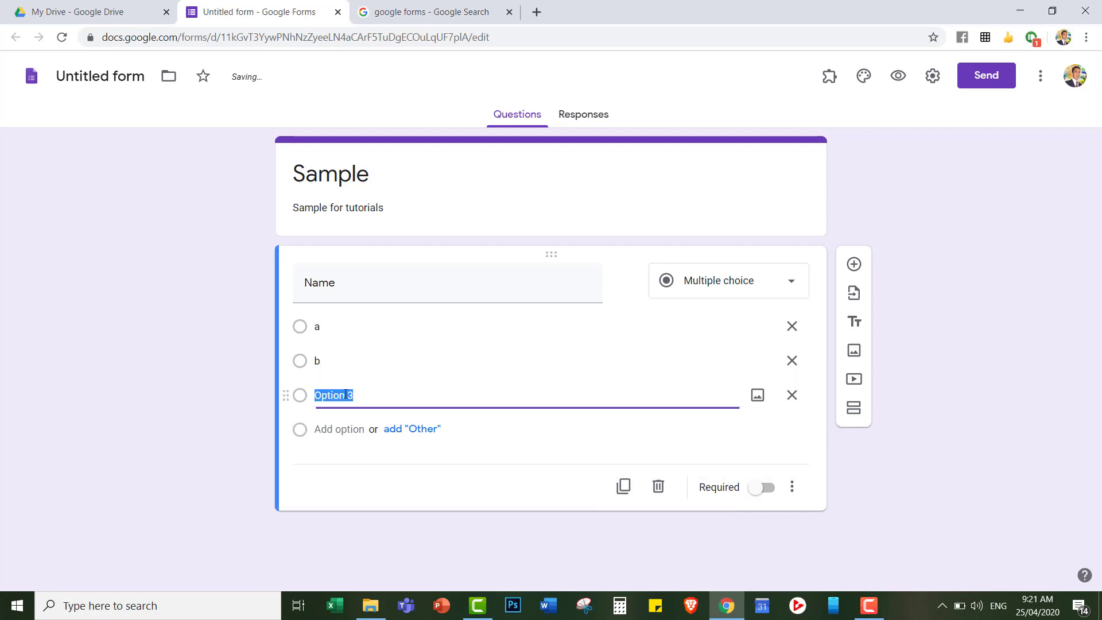
pyautogui.write('c')
pyautogui.click(344, 429)
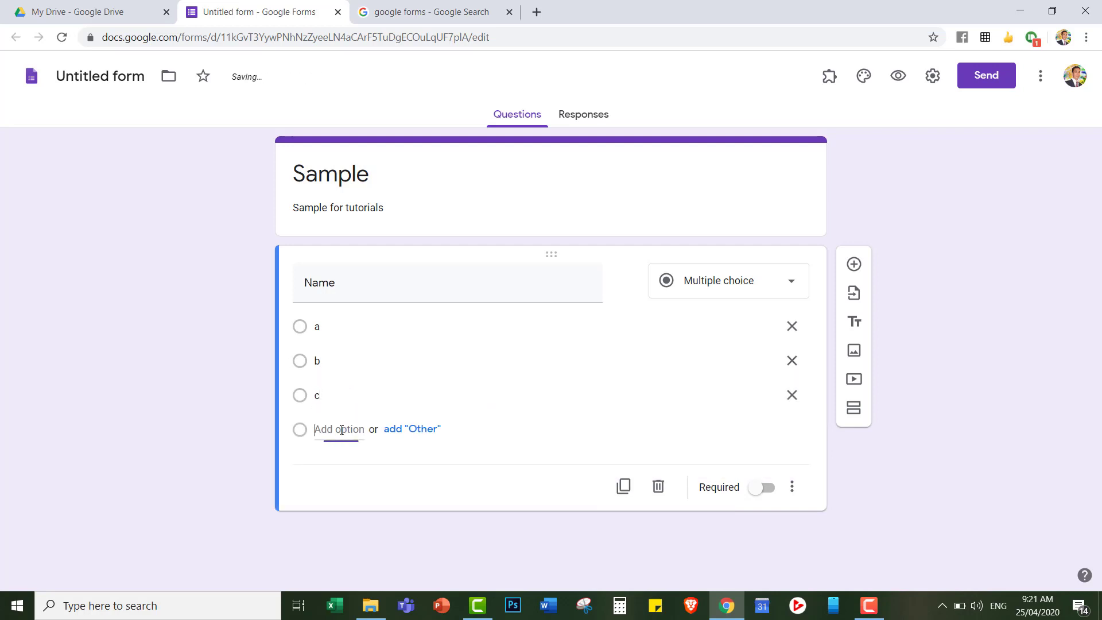
pyautogui.write('d')
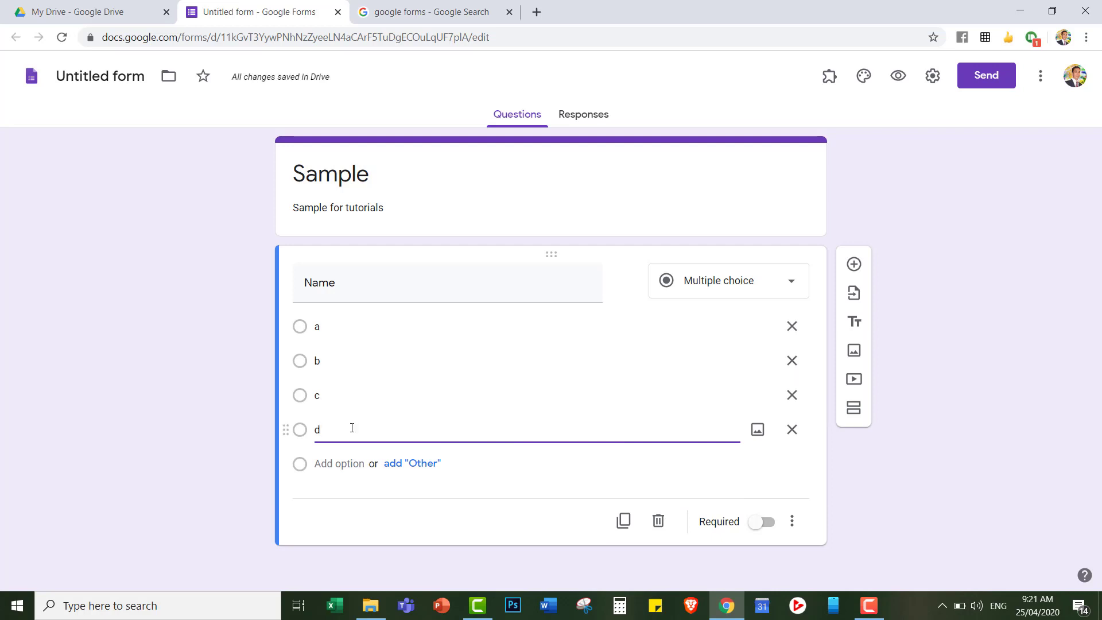
# Try the Checkboxes and Dropdown answer types on the Name question
pyautogui.click(791, 289)
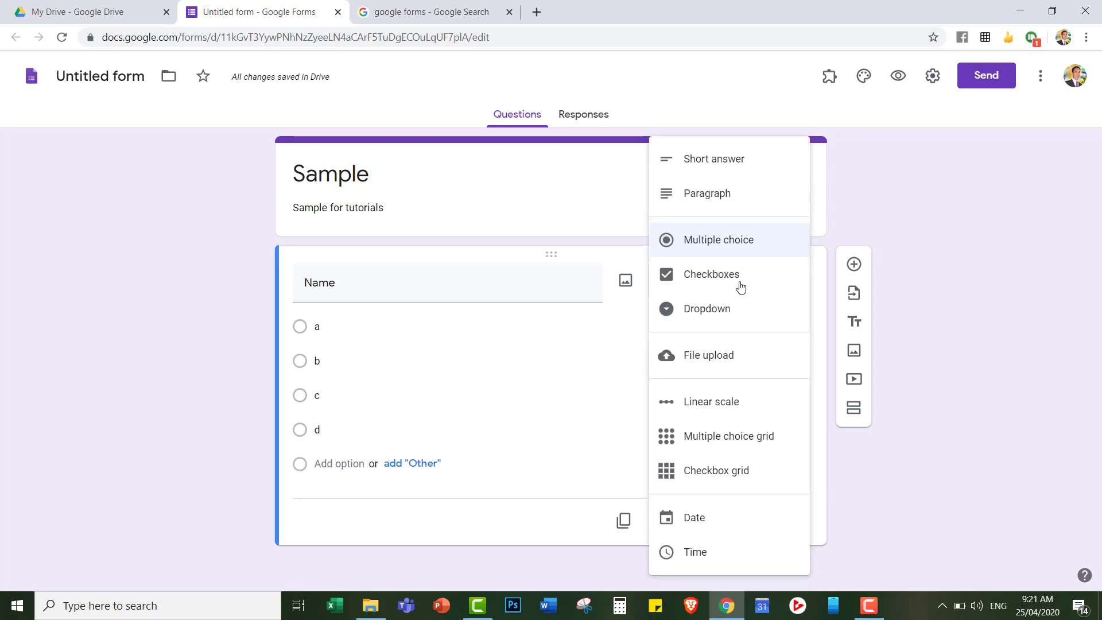
pyautogui.click(733, 285)
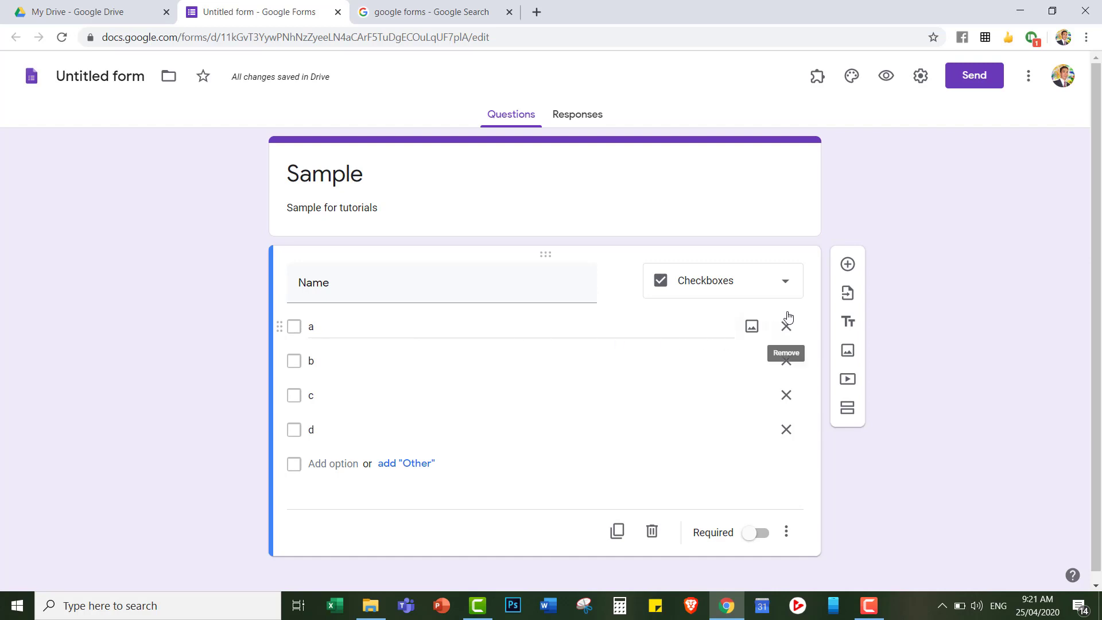
pyautogui.click(787, 285)
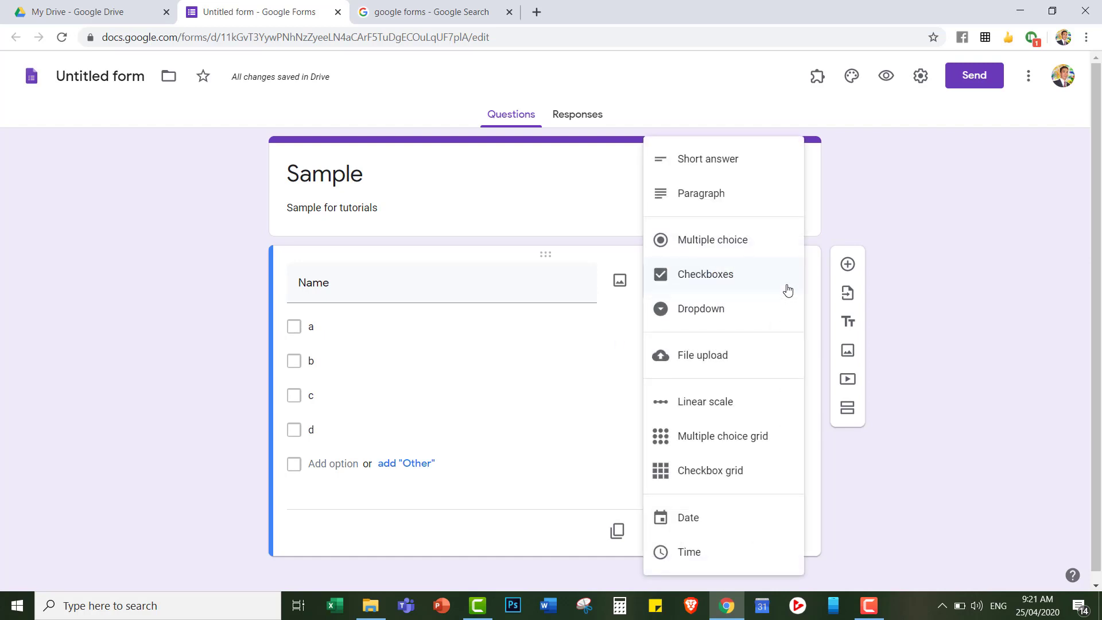
pyautogui.click(756, 312)
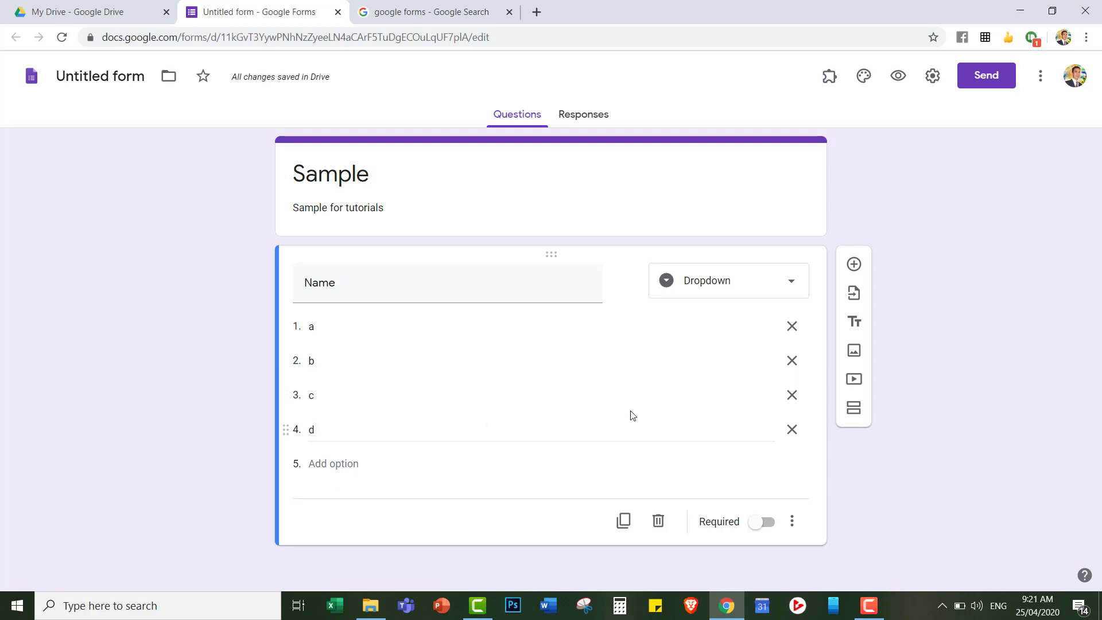
# Change the Name question to File upload, accept uploads to Drive, and turn on the restriction to specific file types
pyautogui.click(789, 283)
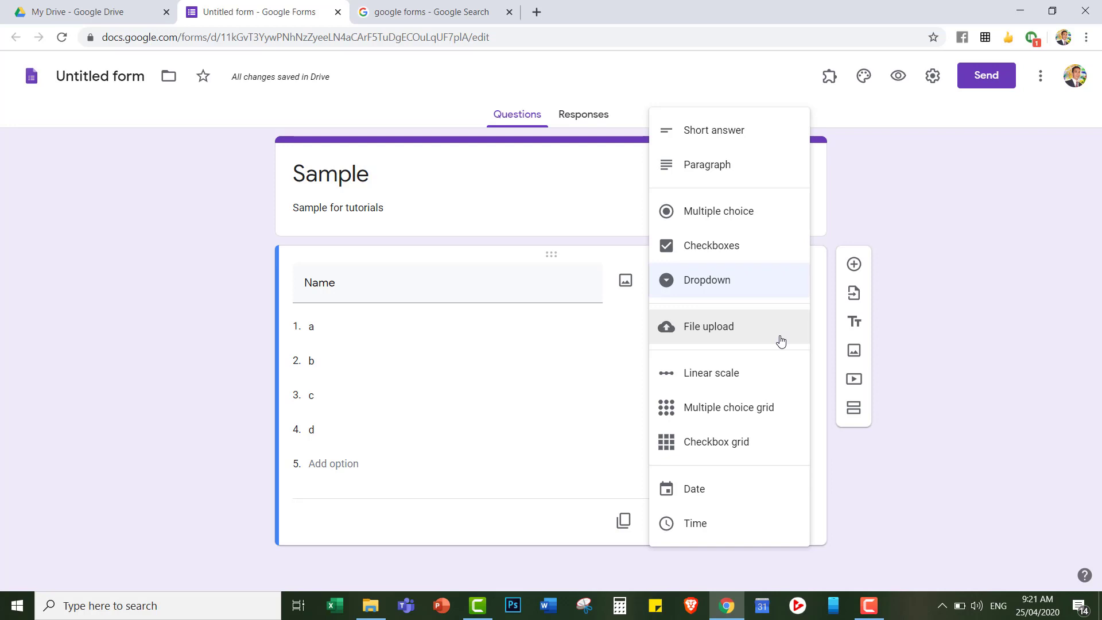
pyautogui.click(715, 337)
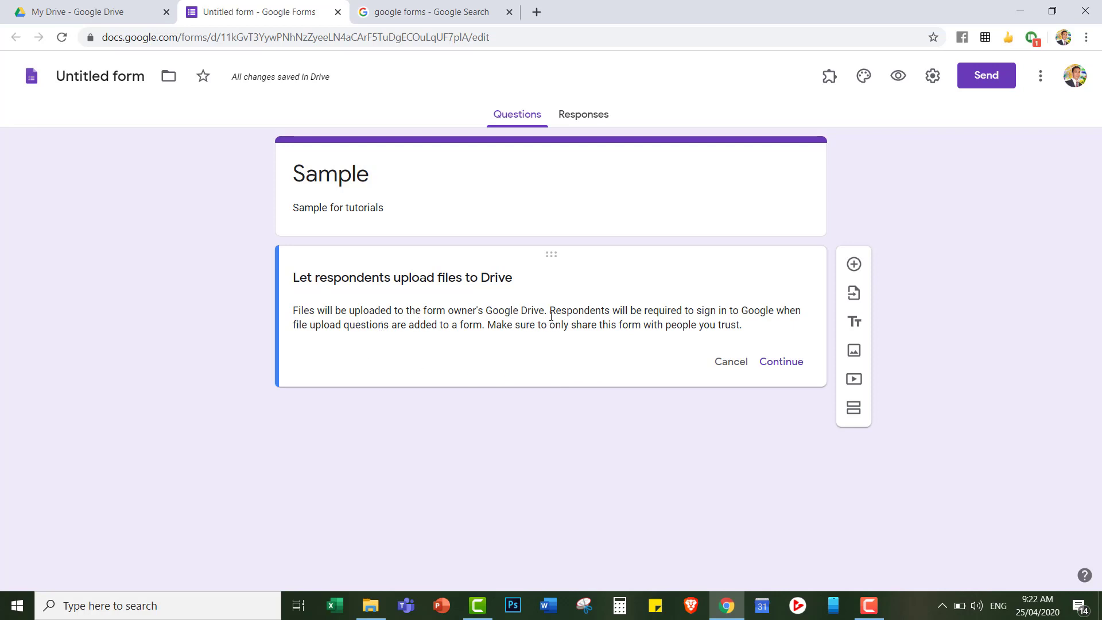
pyautogui.moveTo(544, 313); pyautogui.dragTo(487, 316)
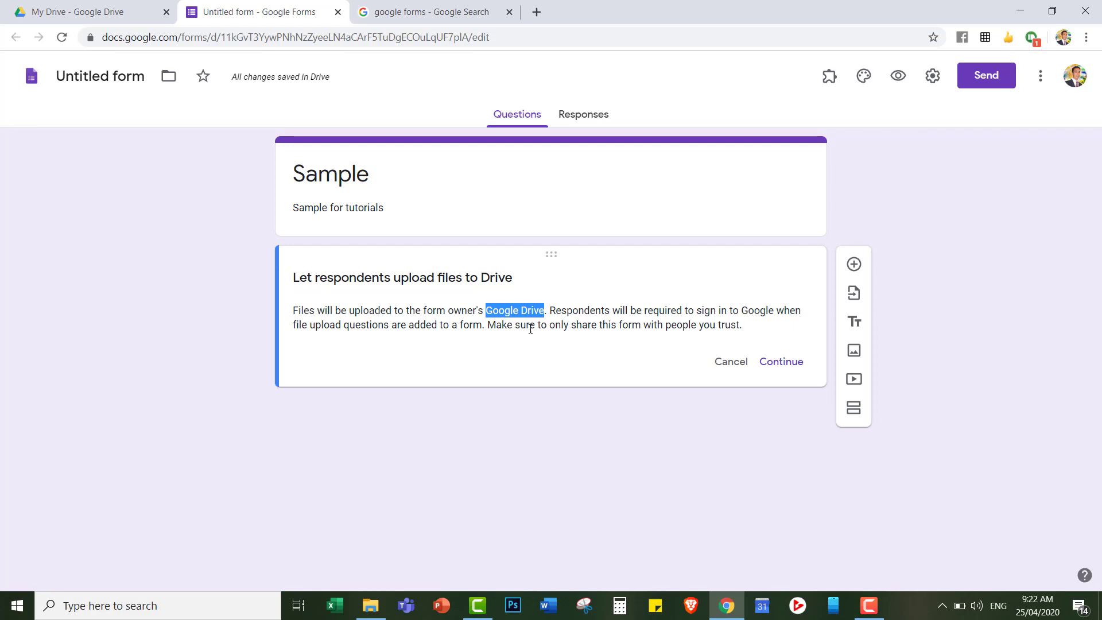
pyautogui.click(791, 368)
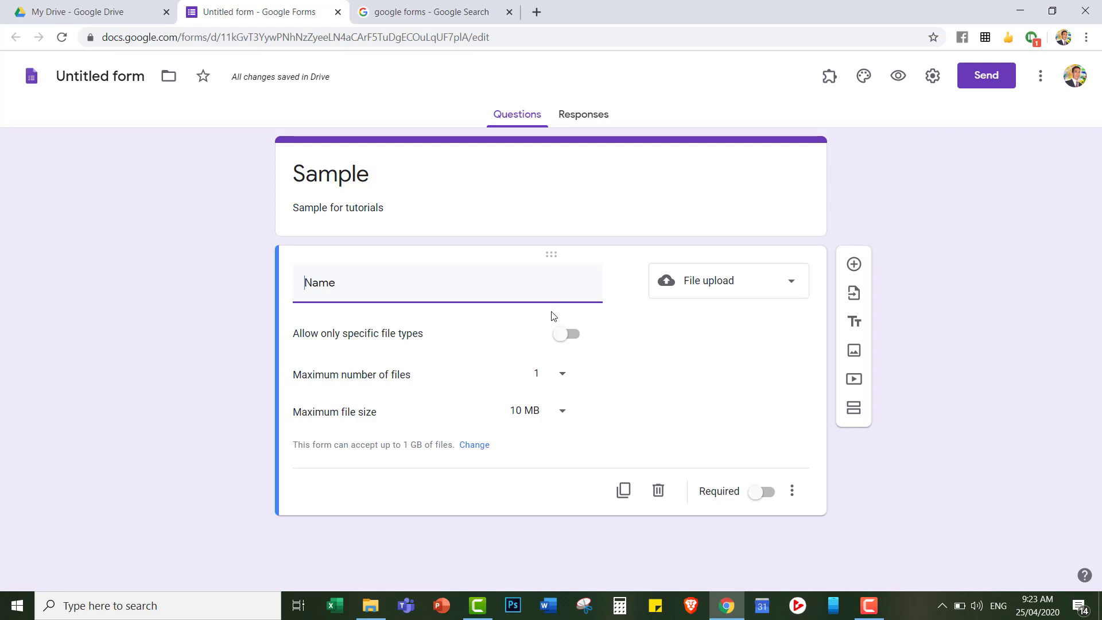
pyautogui.click(567, 337)
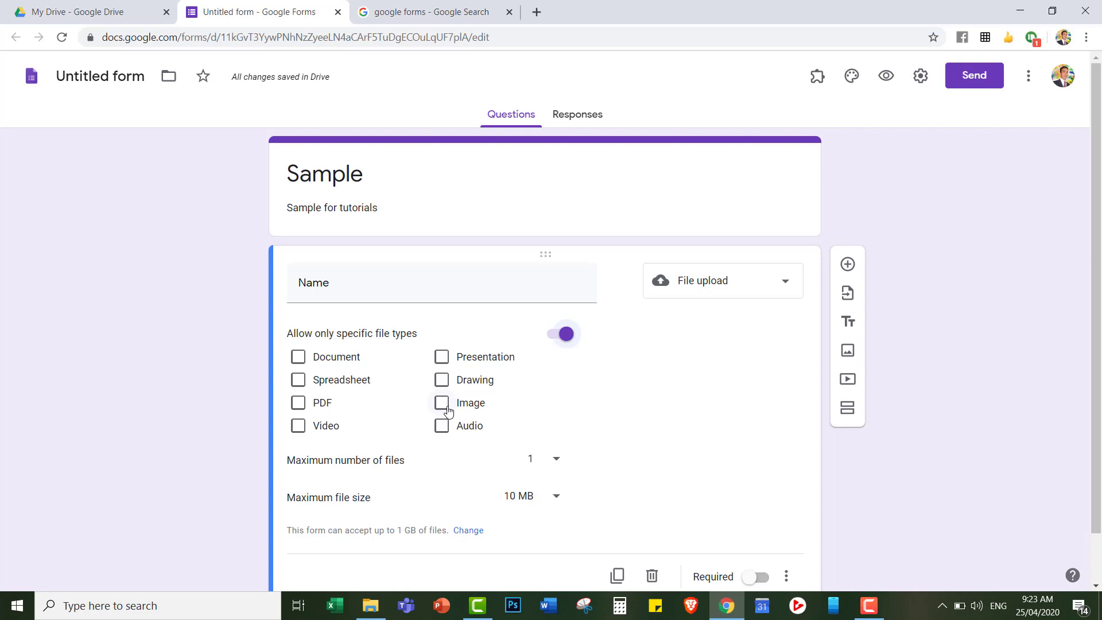
# Try allowing Document, Presentation, Spreadsheet, PDF, Video and Audio uploads one after another, clearing each file type again
pyautogui.click(299, 359)
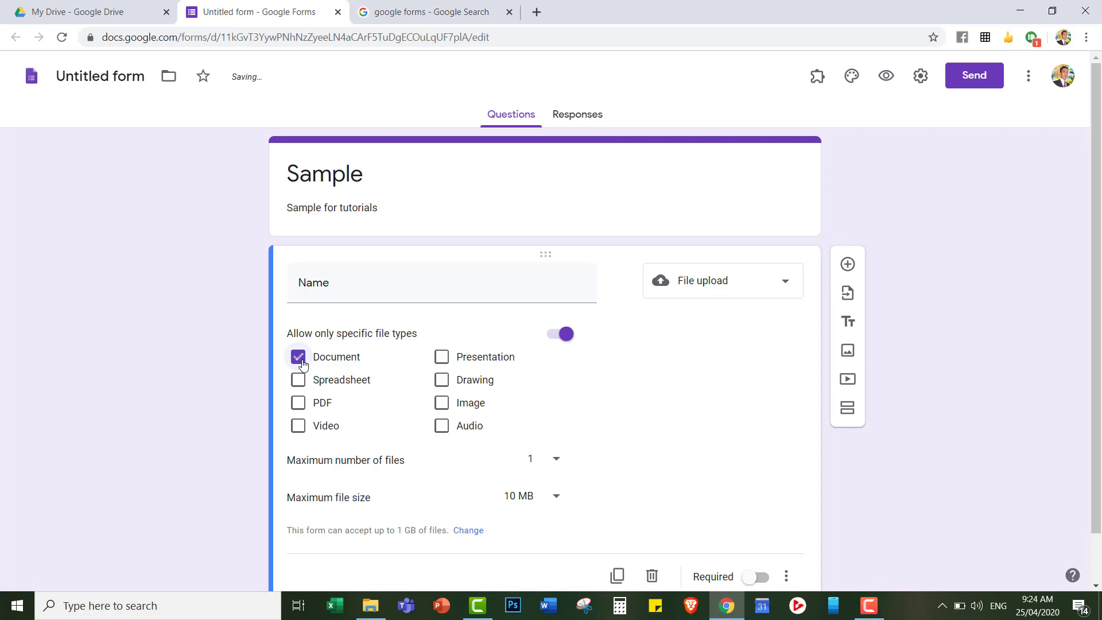
pyautogui.click(302, 363)
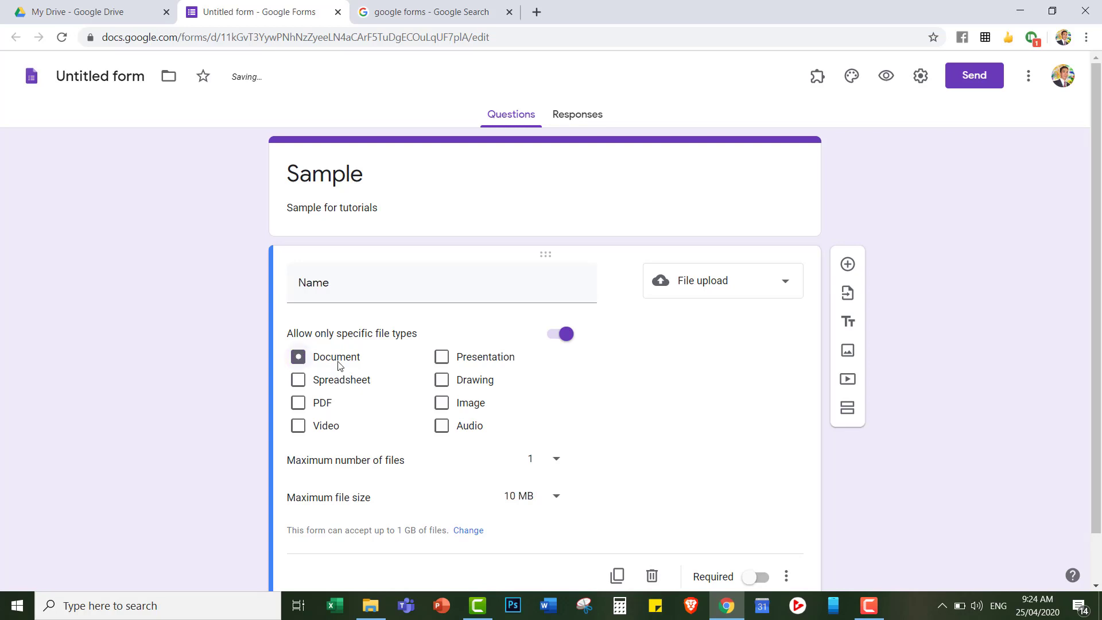
pyautogui.click(449, 361)
pyautogui.click(447, 360)
pyautogui.click(300, 381)
pyautogui.click(299, 388)
pyautogui.click(296, 404)
pyautogui.click(298, 406)
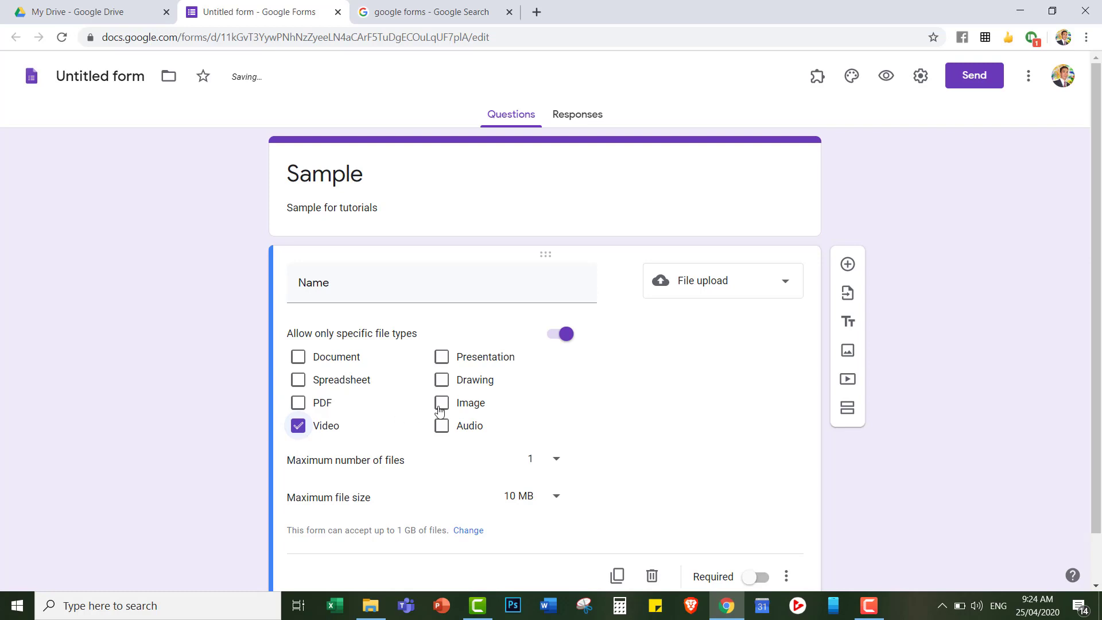
pyautogui.click(443, 428)
pyautogui.click(441, 426)
pyautogui.click(296, 427)
# Turn off the specific file type restriction, check the maximum number of files options, and set the maximum file size to 1 GB
pyautogui.click(568, 335)
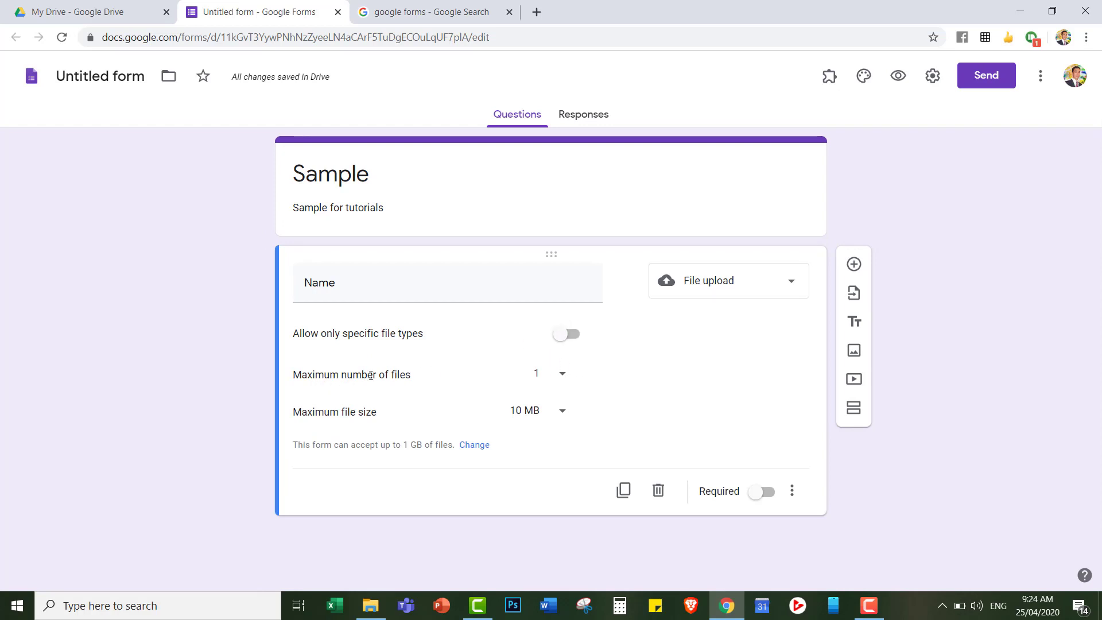
pyautogui.moveTo(362, 374); pyautogui.dragTo(415, 380)
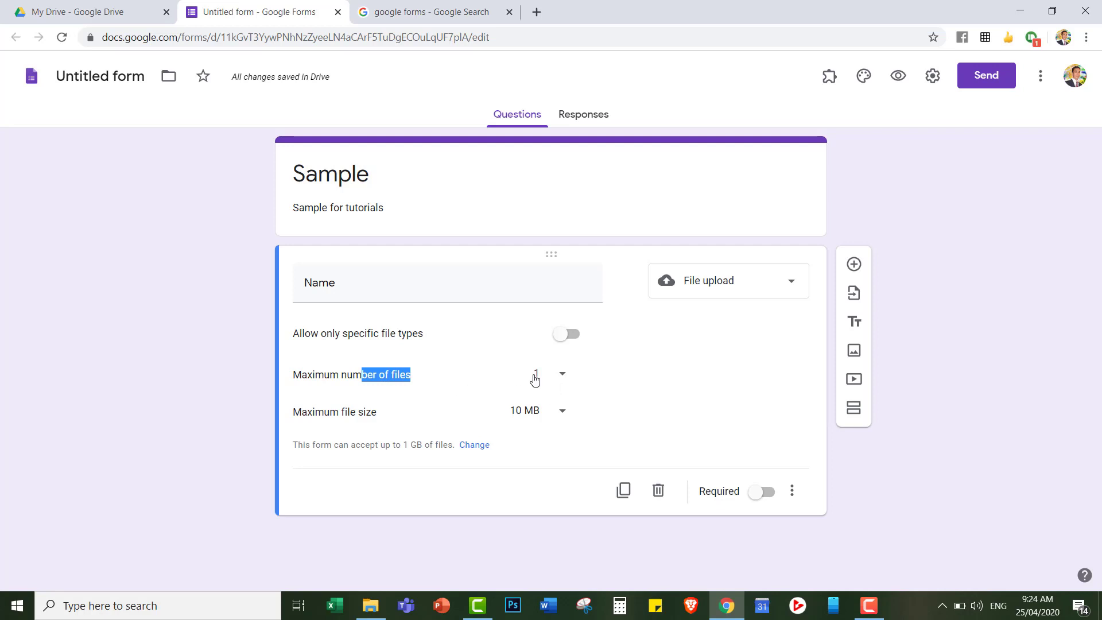
pyautogui.click(567, 383)
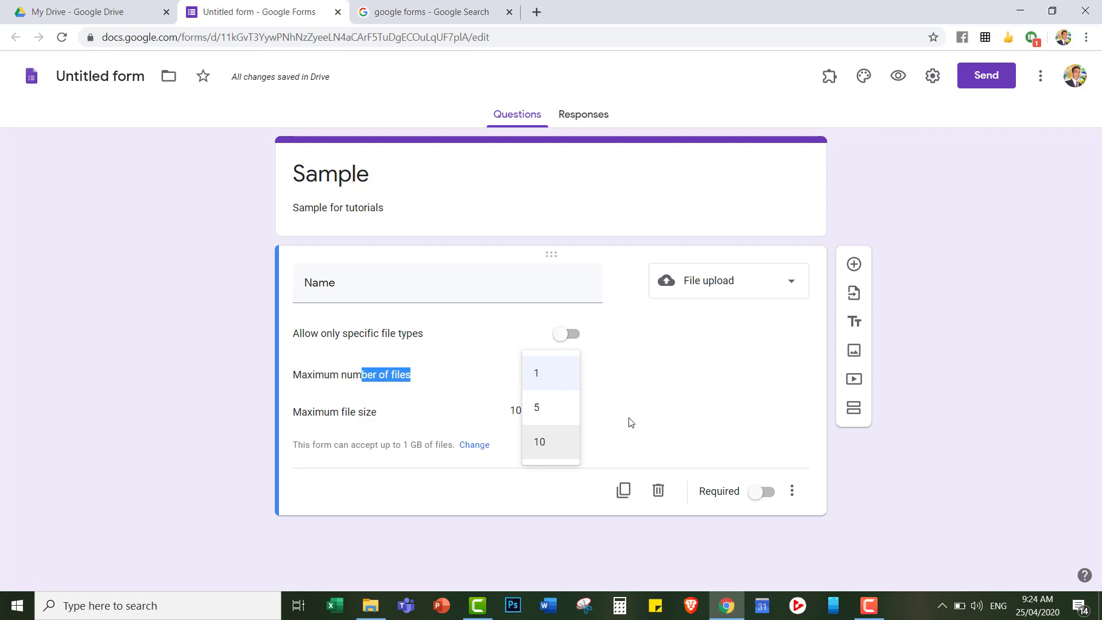
pyautogui.click(677, 413)
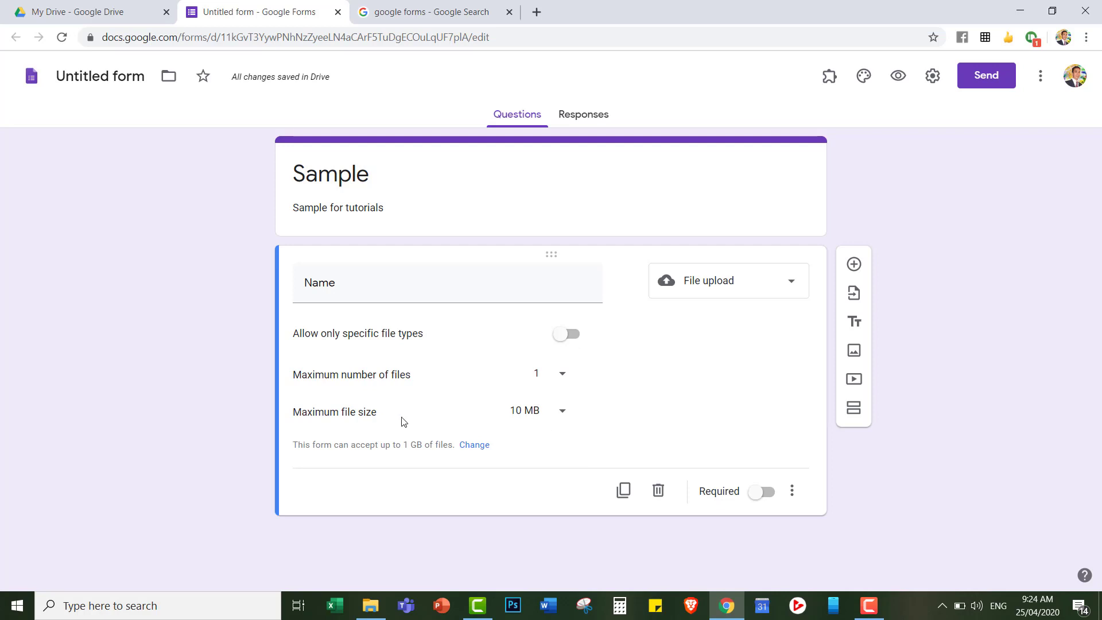
pyautogui.click(564, 419)
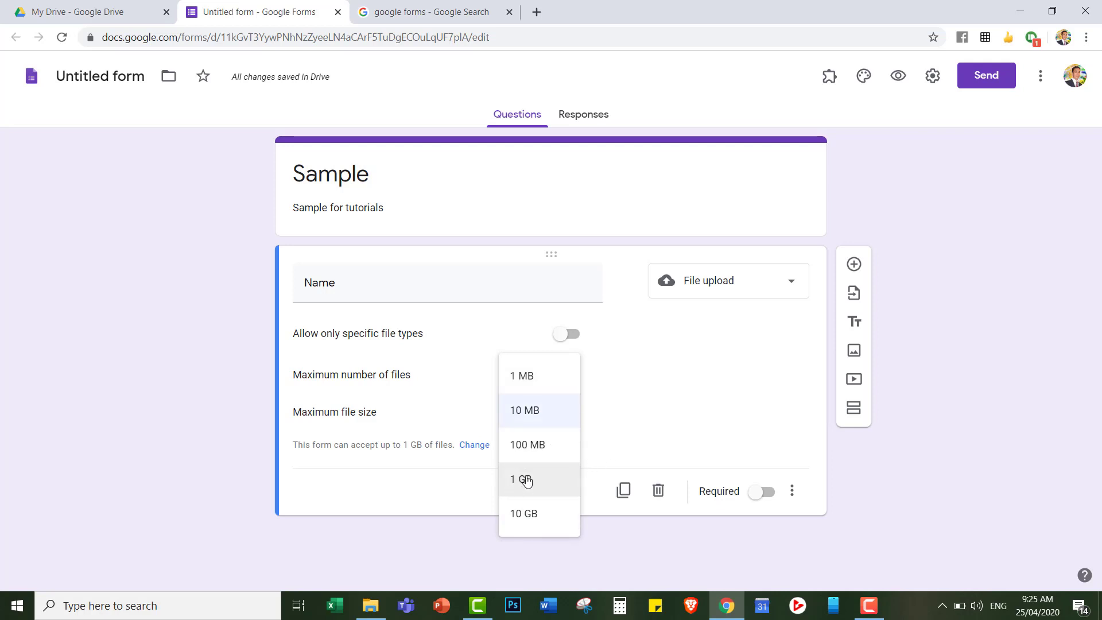
pyautogui.click(568, 485)
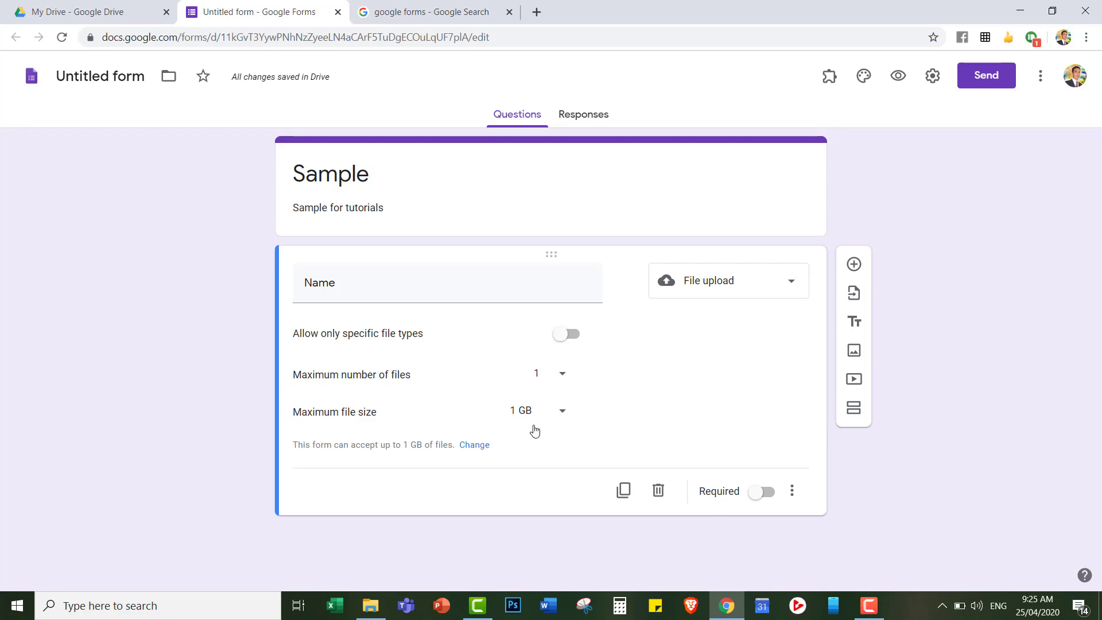
# Duplicate the Name file upload question and rename the untitled form file as Sample
pyautogui.click(625, 499)
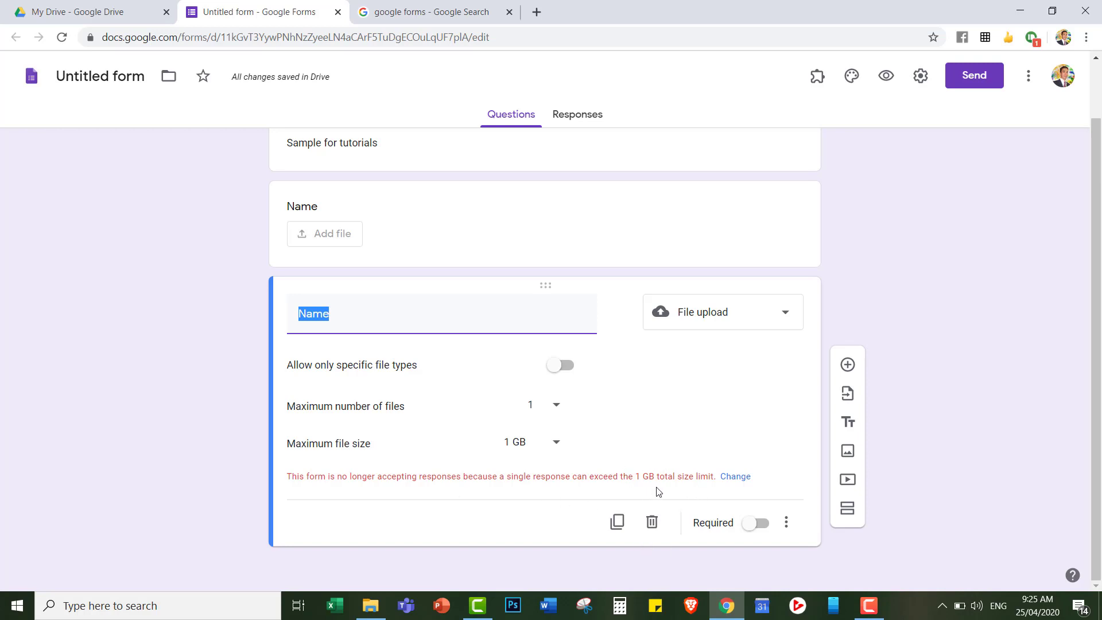
pyautogui.click(112, 79)
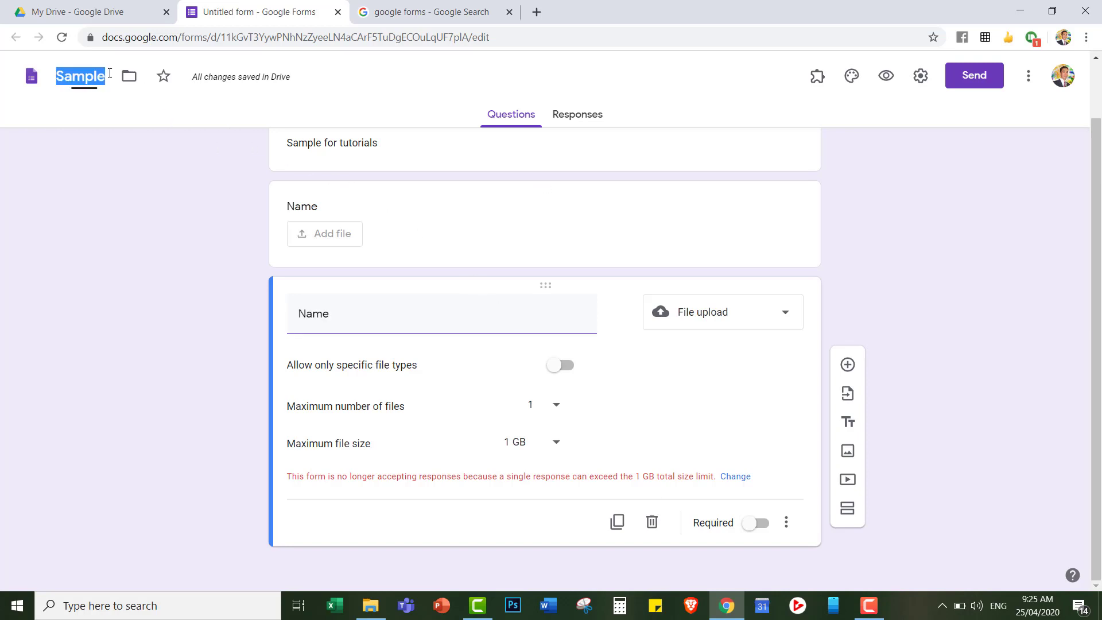
pyautogui.click(132, 121)
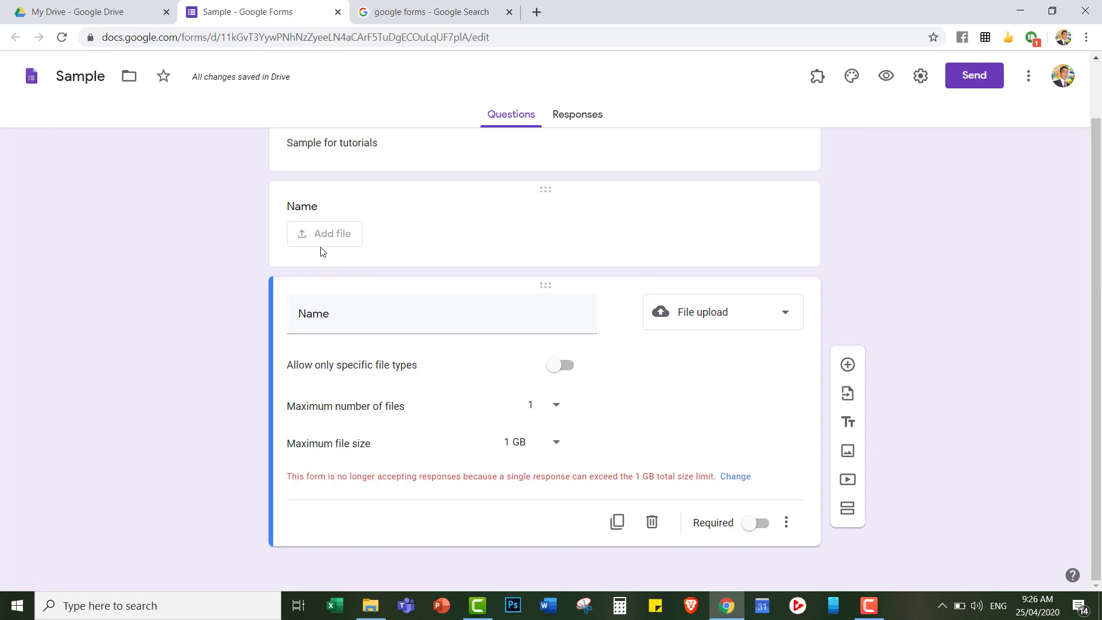
# Set the maximum file size to 100 MB on both the duplicated and the original Name questions
pyautogui.click(556, 445)
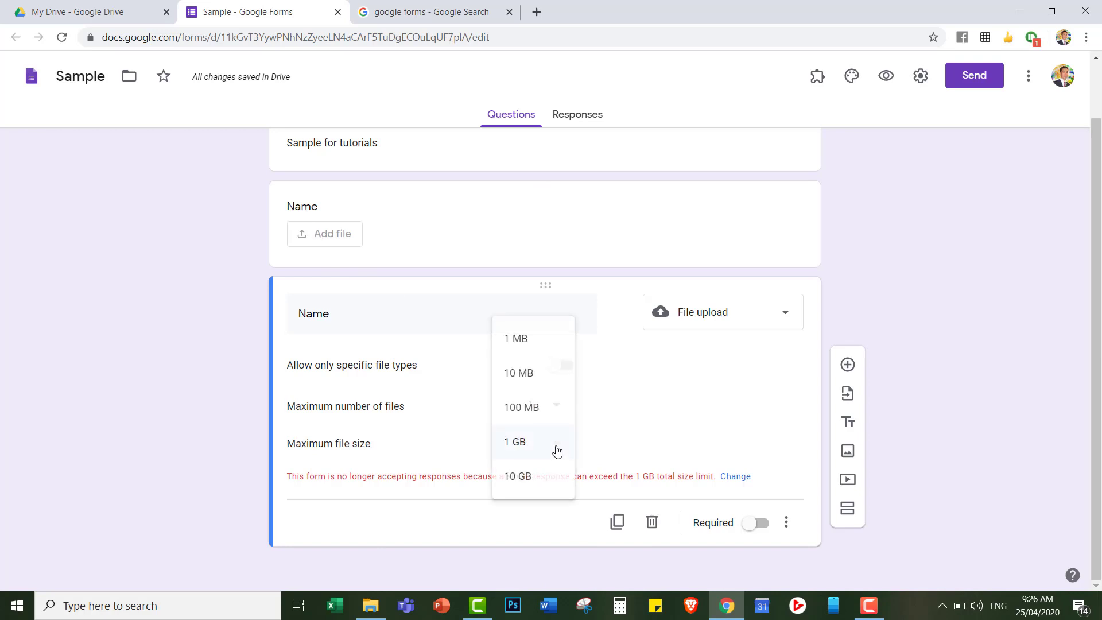
pyautogui.click(550, 423)
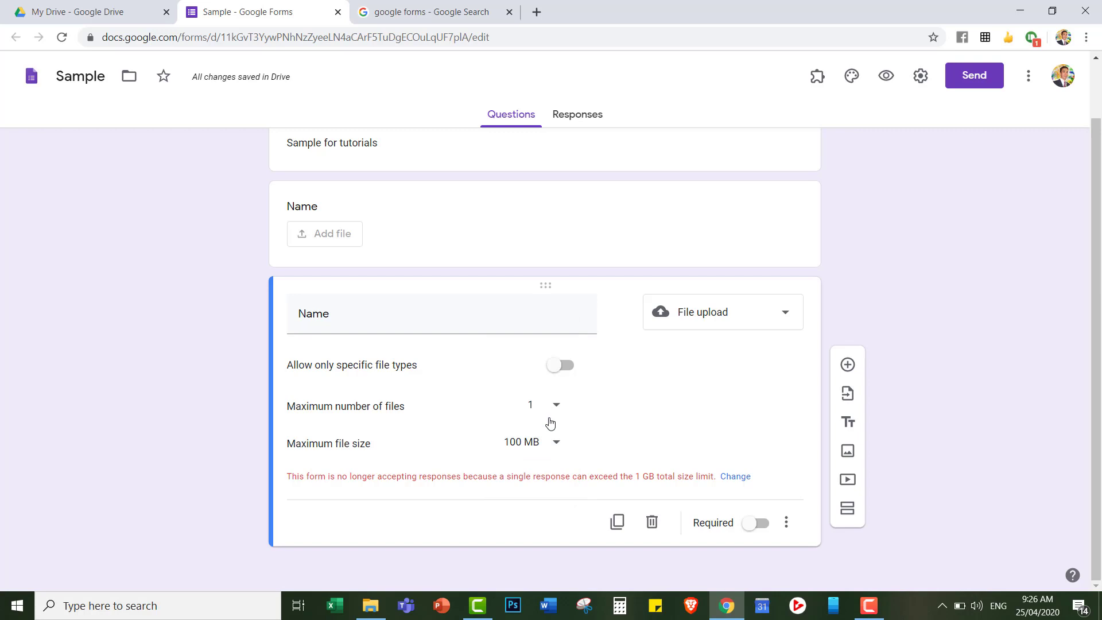
pyautogui.hotkey('ctrl', 'z')
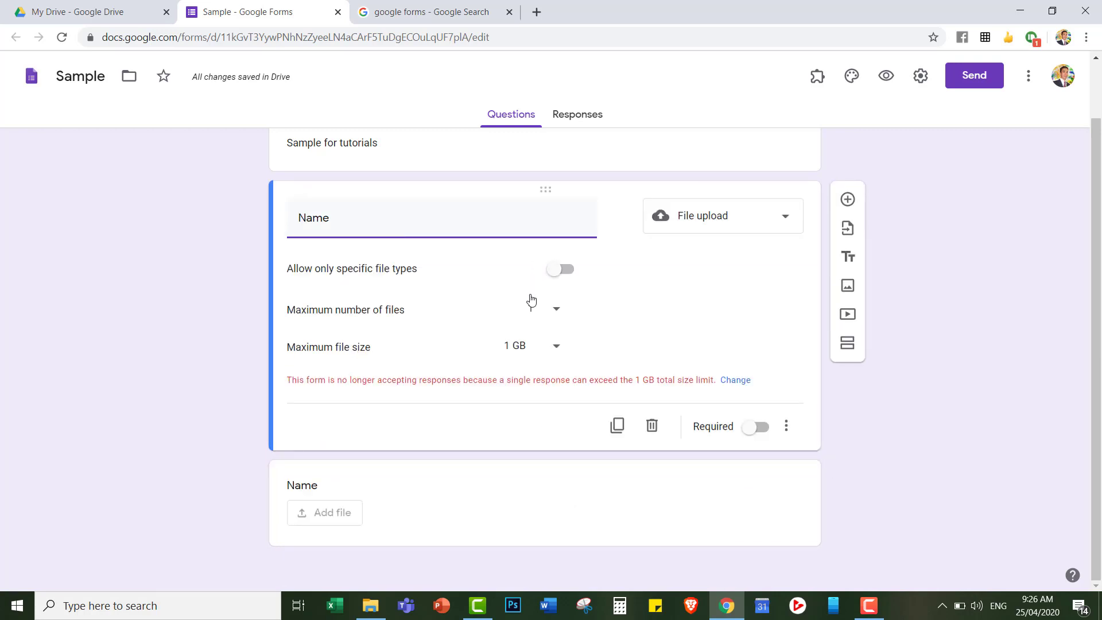
pyautogui.click(554, 351)
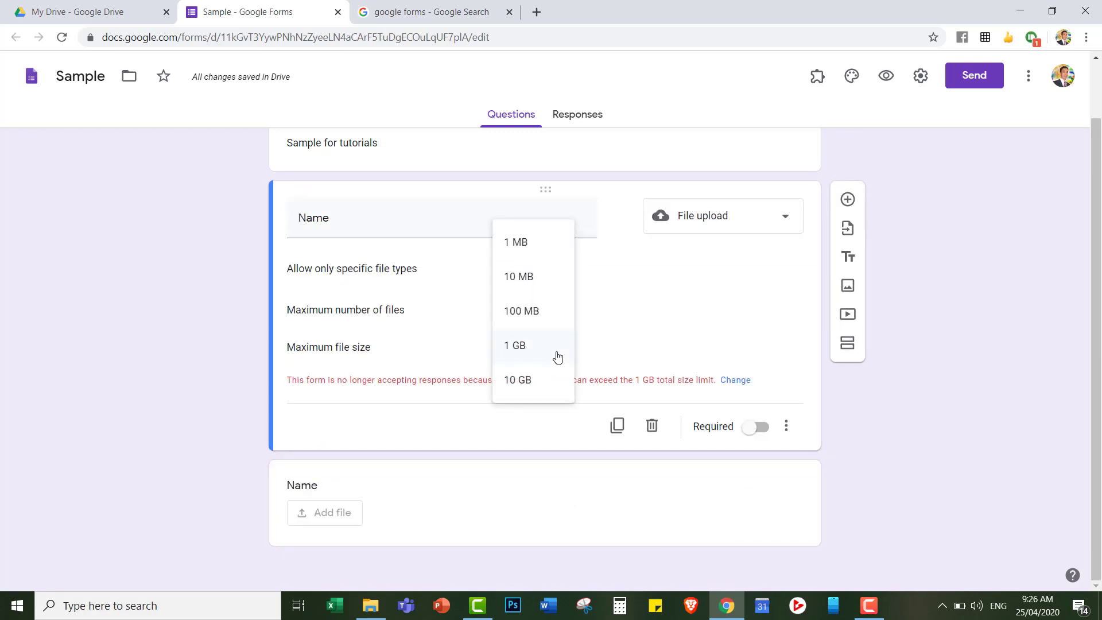
pyautogui.click(543, 326)
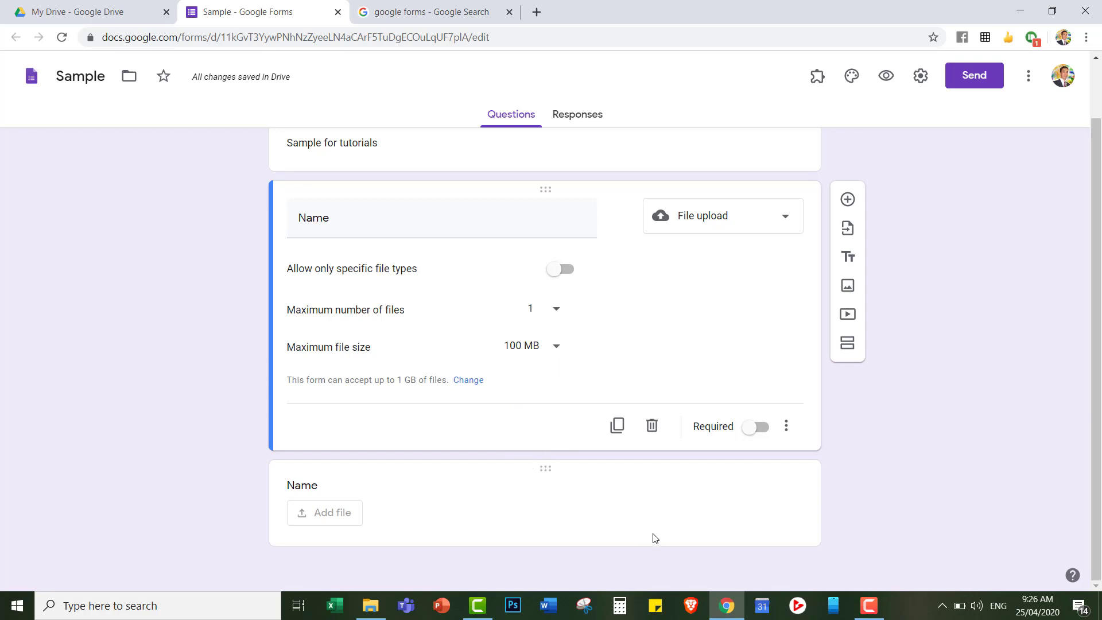
# Retitle the first file upload question "Presentation" and the second one "Examination"
pyautogui.doubleClick(339, 215)
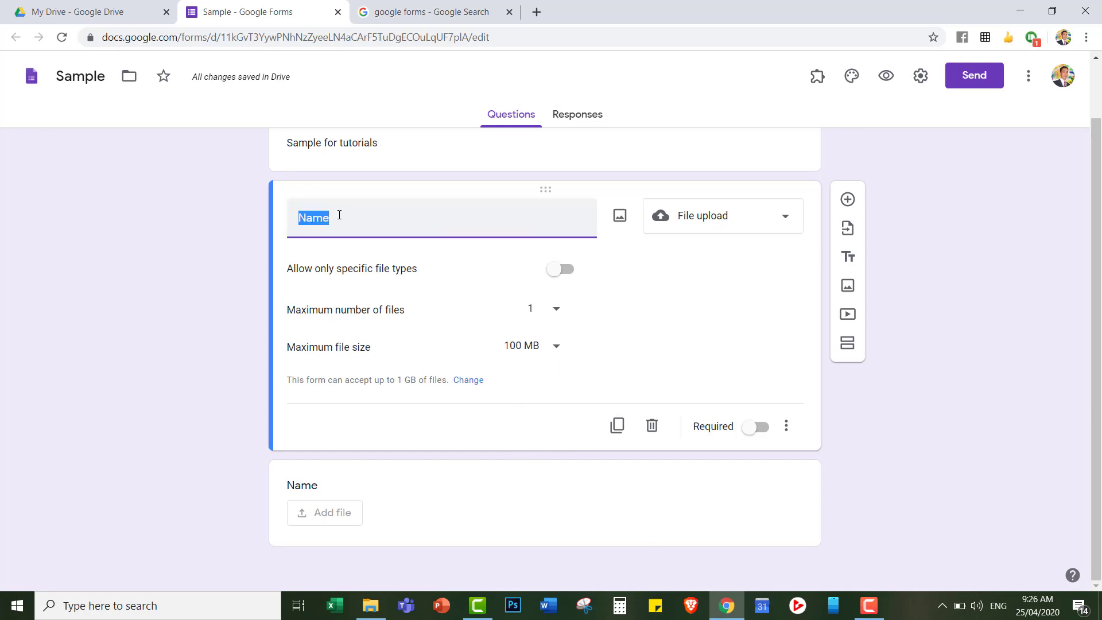
pyautogui.write('Presen')
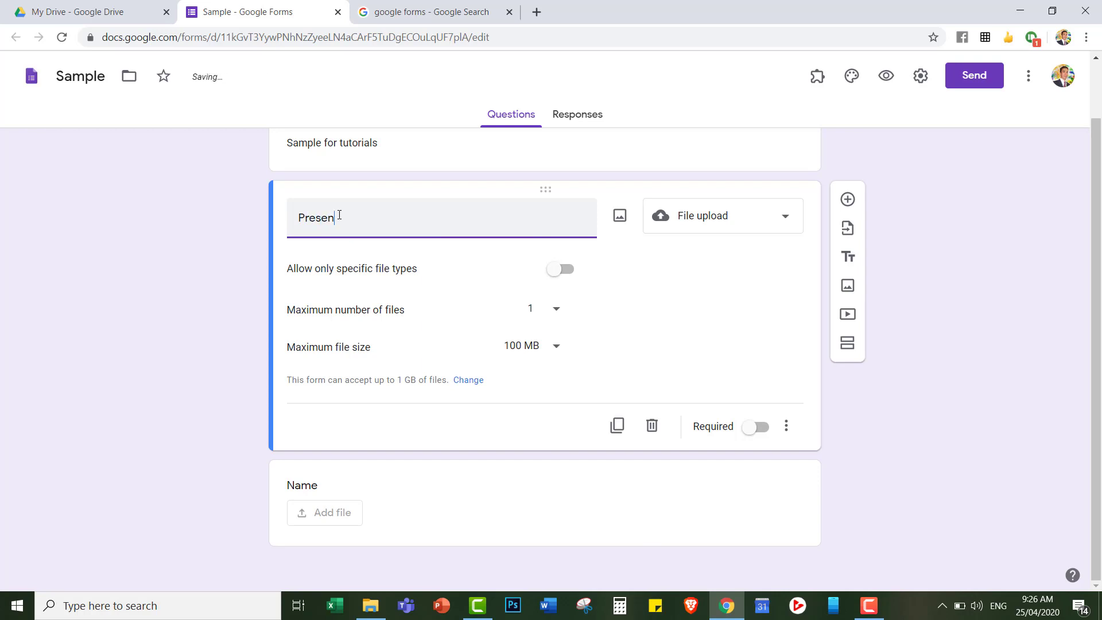
pyautogui.write('tation')
pyautogui.click(305, 485)
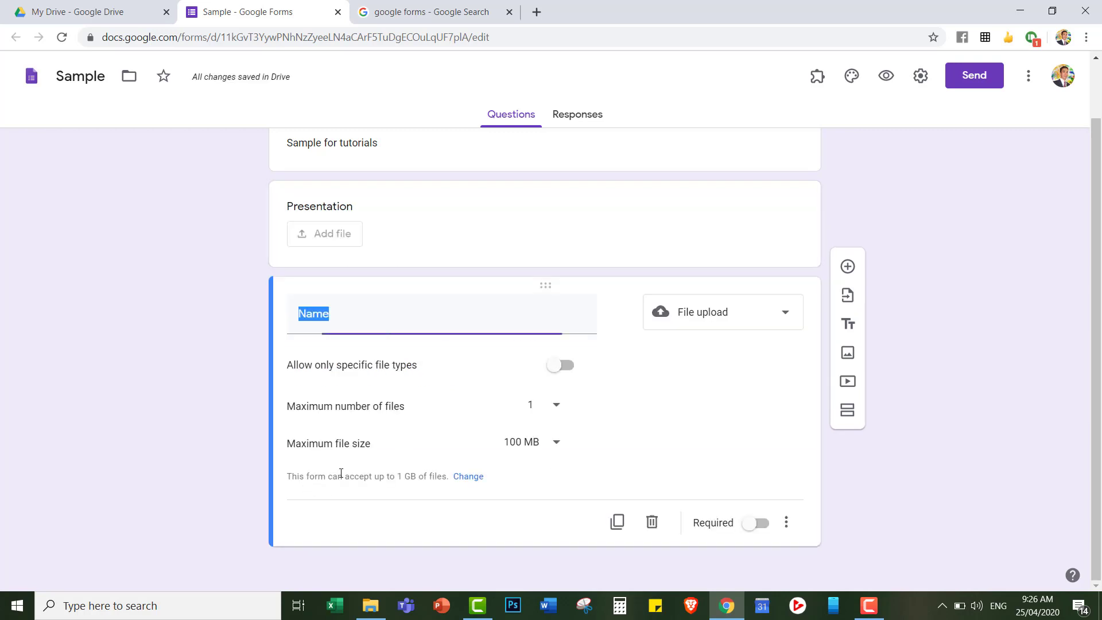
pyautogui.write('Ex')
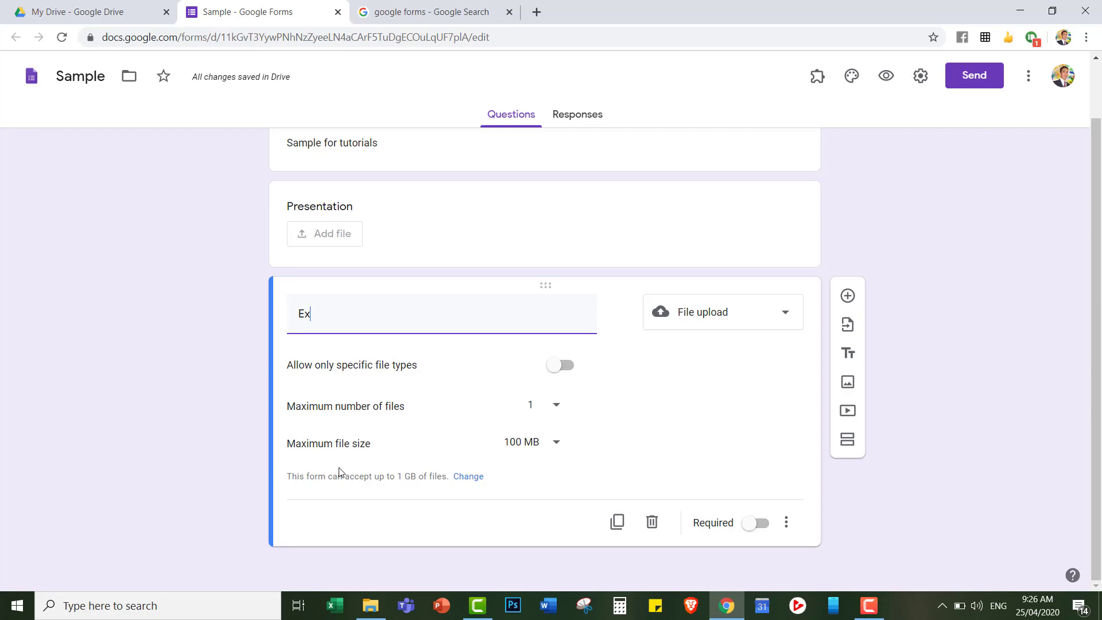
pyautogui.write('amination')
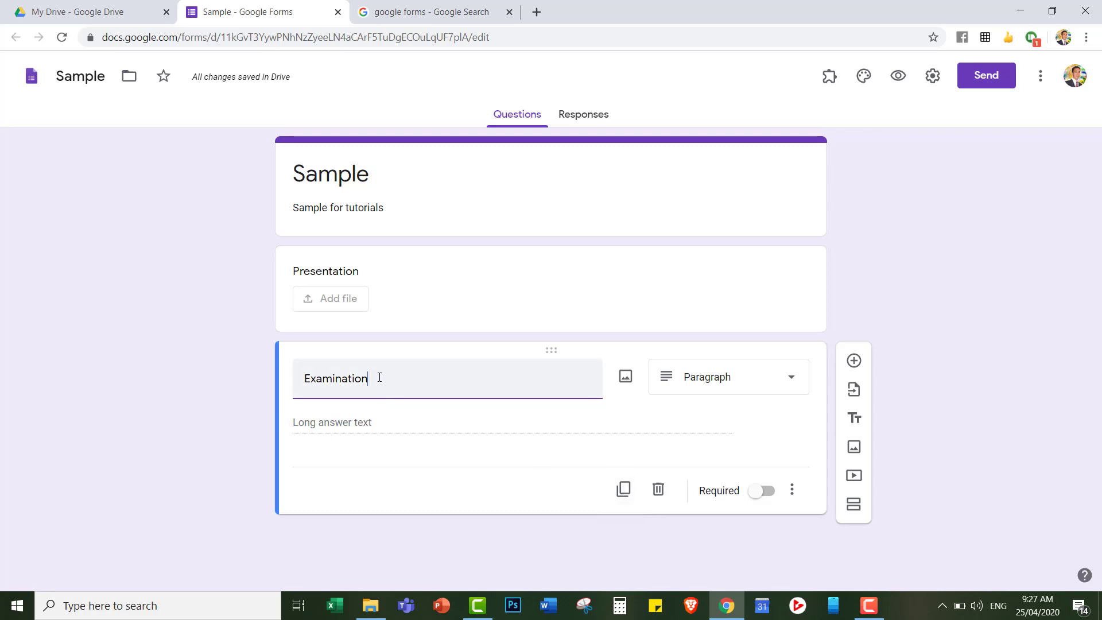
# Change the Examination question's type to Time and make the question required
pyautogui.moveTo(379, 376); pyautogui.dragTo(299, 377)
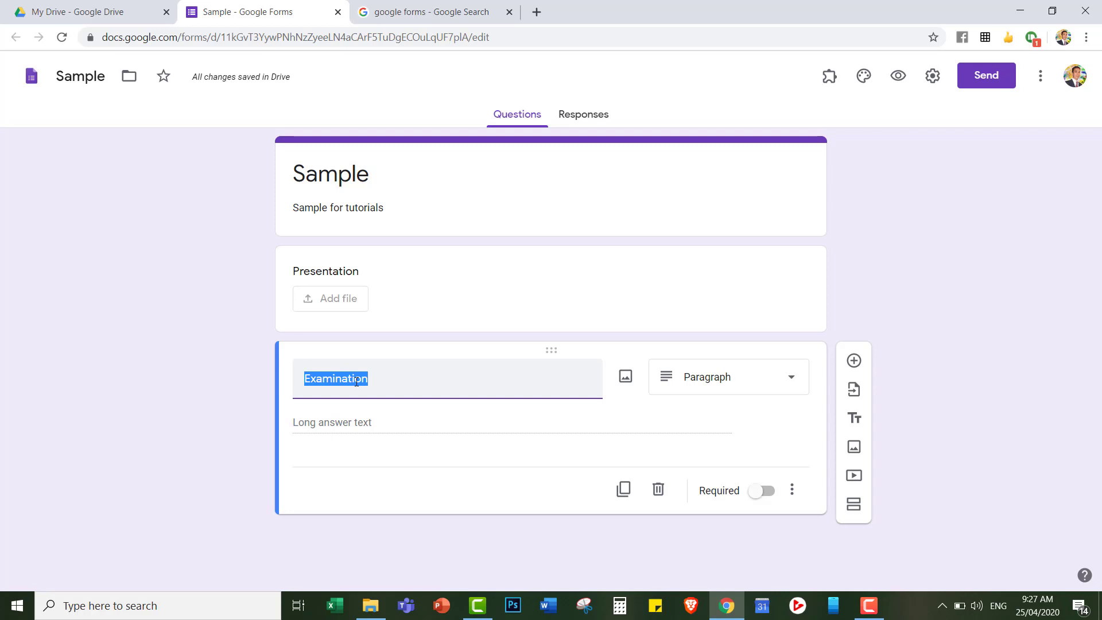
pyautogui.click(729, 396)
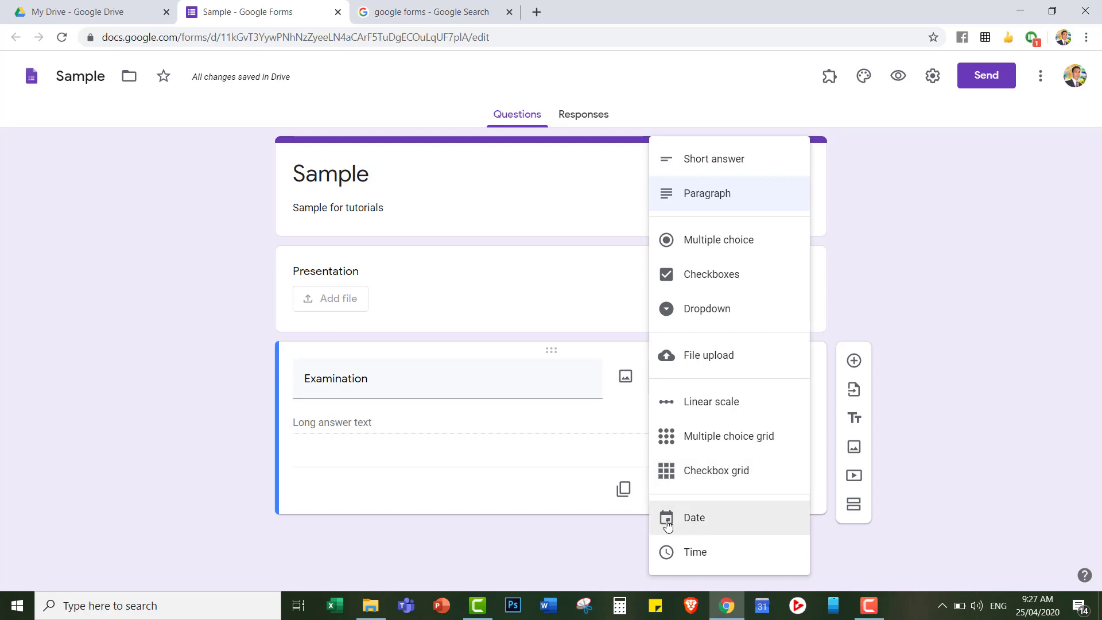
pyautogui.click(696, 558)
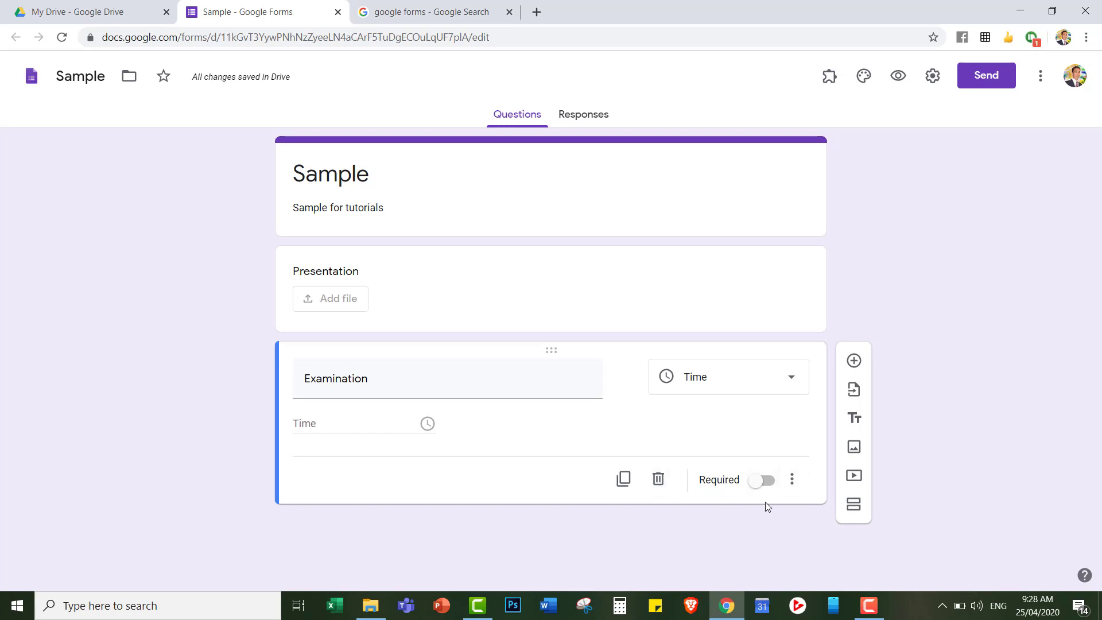
pyautogui.click(767, 484)
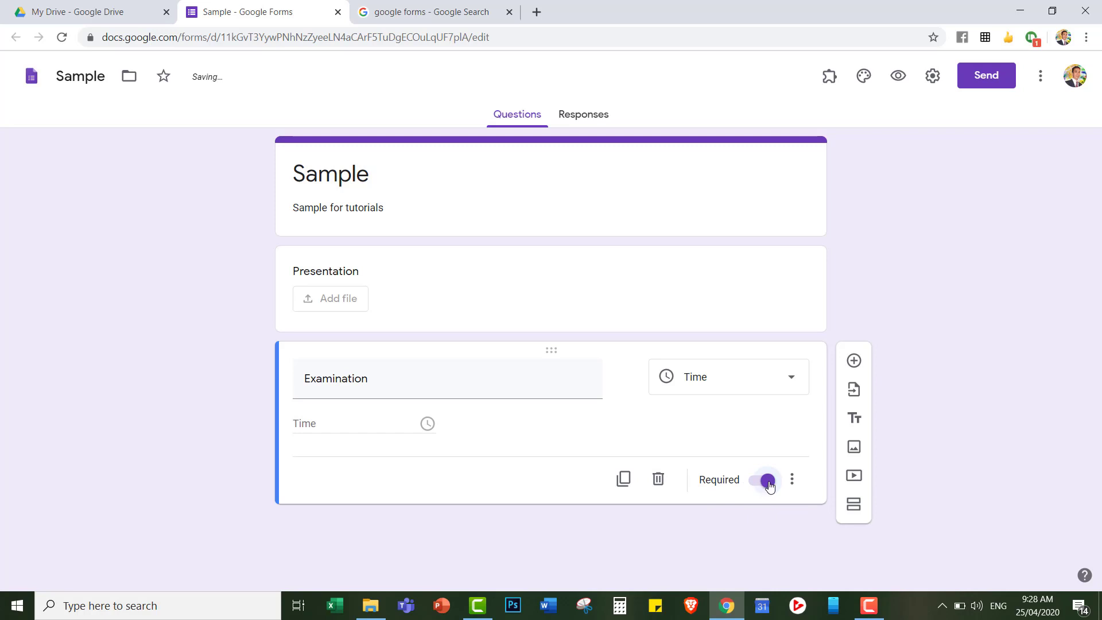
pyautogui.click(767, 483)
pyautogui.click(762, 483)
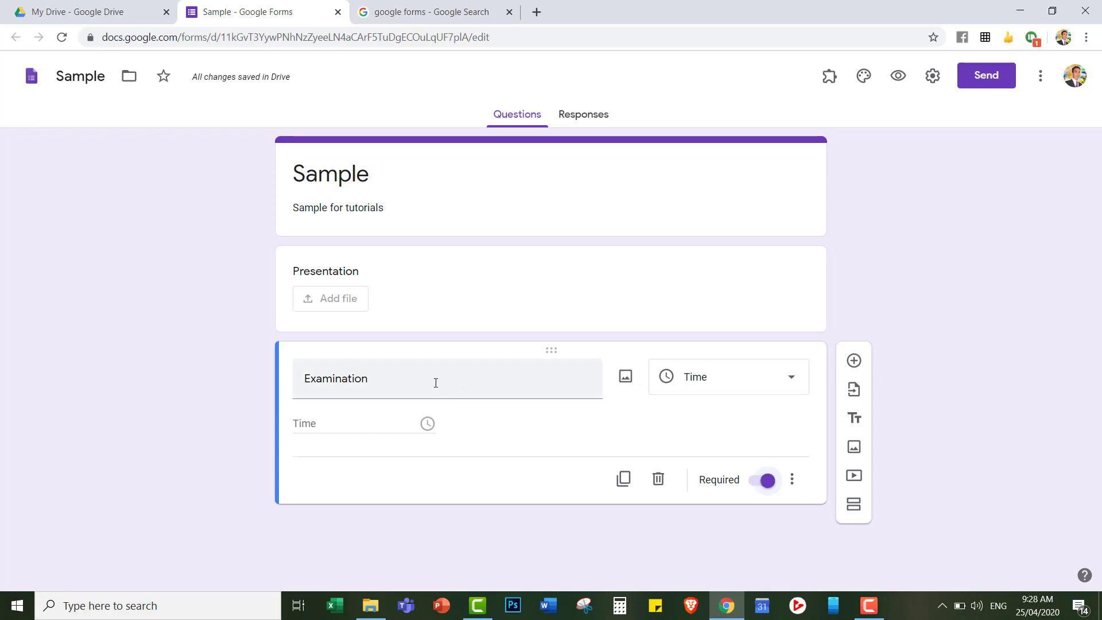
# Show the description field under the Examination question and place the cursor in it
pyautogui.click(792, 482)
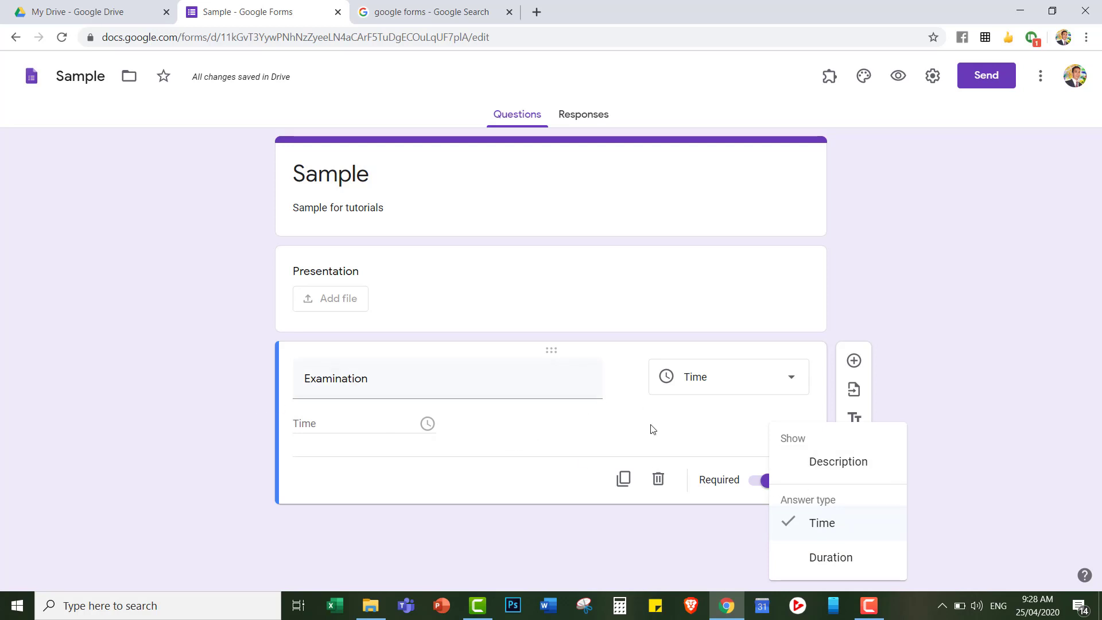
pyautogui.click(811, 477)
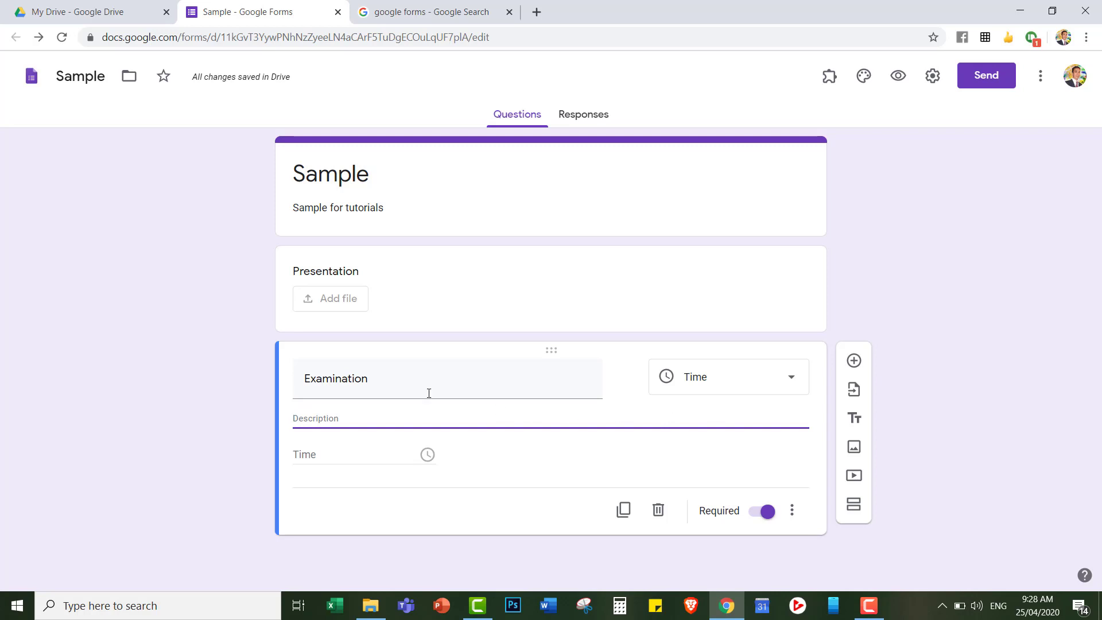
pyautogui.doubleClick(407, 383)
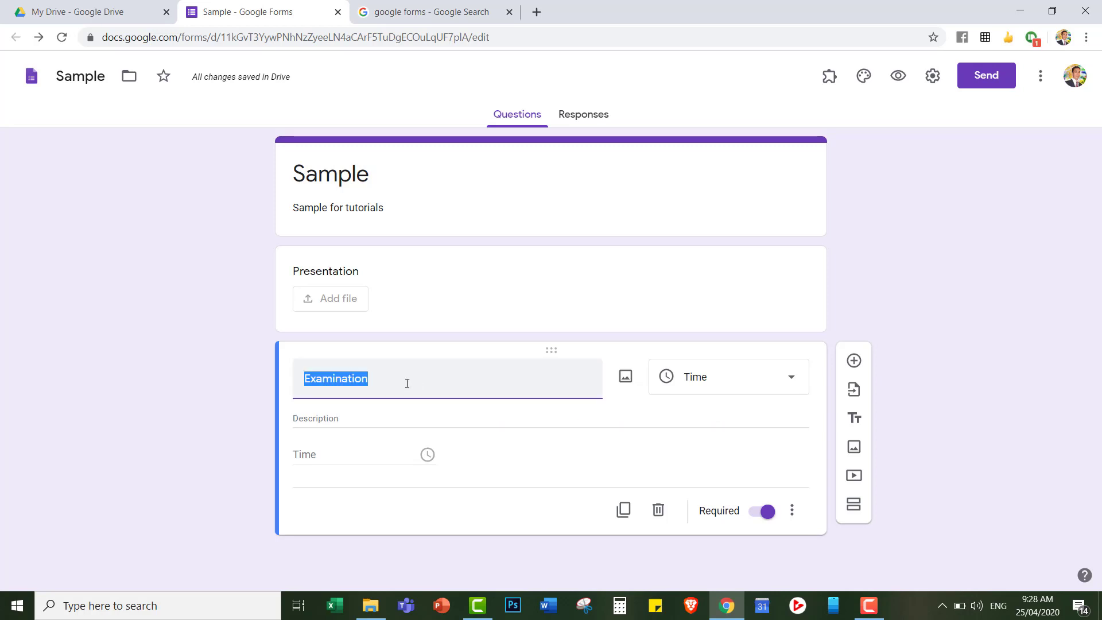
pyautogui.click(614, 418)
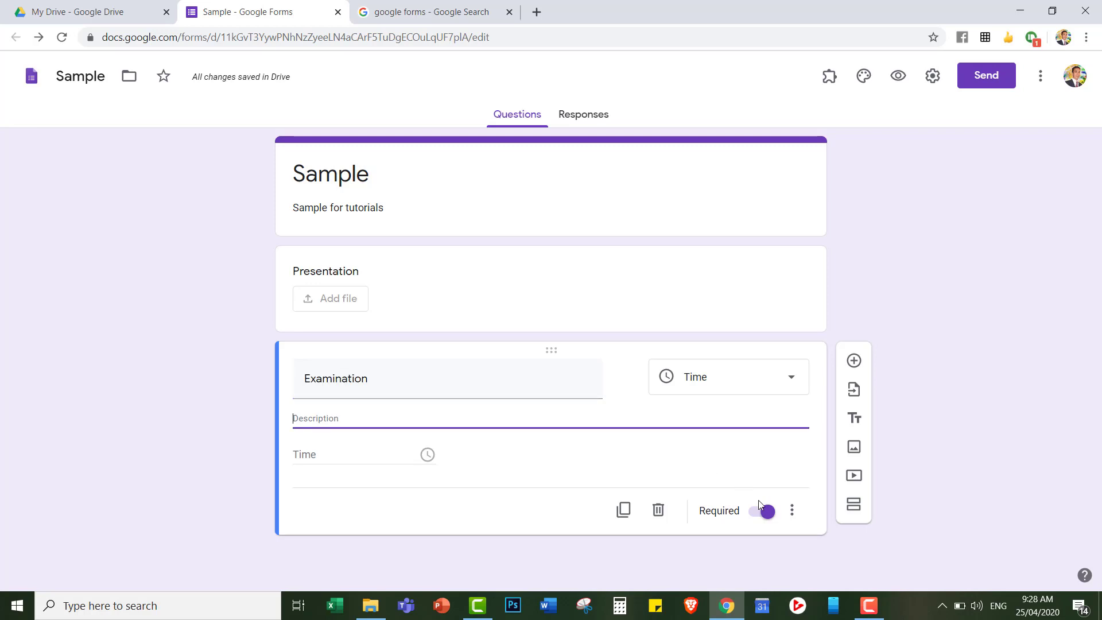
# Try the Duration answer type on the Examination question and switch it back to Time
pyautogui.click(791, 511)
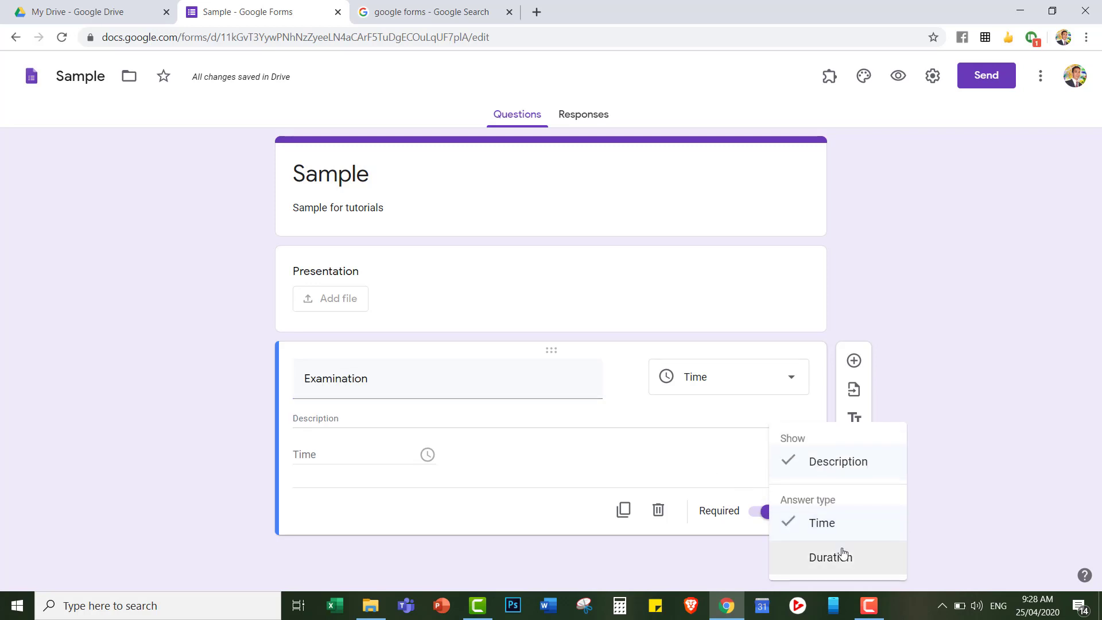
pyautogui.click(842, 566)
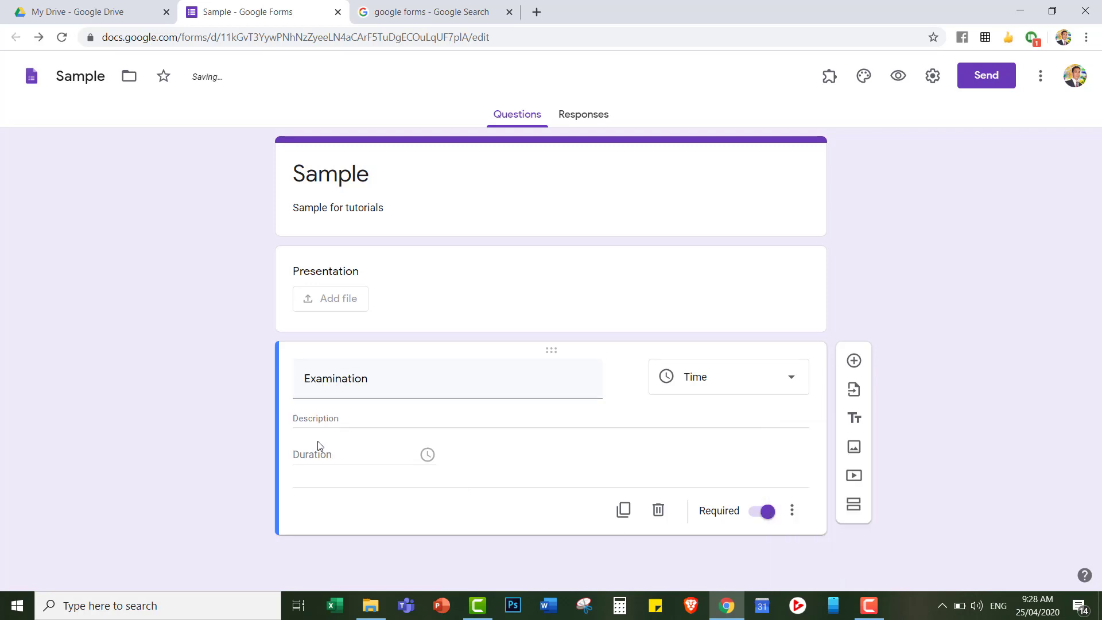
pyautogui.click(791, 511)
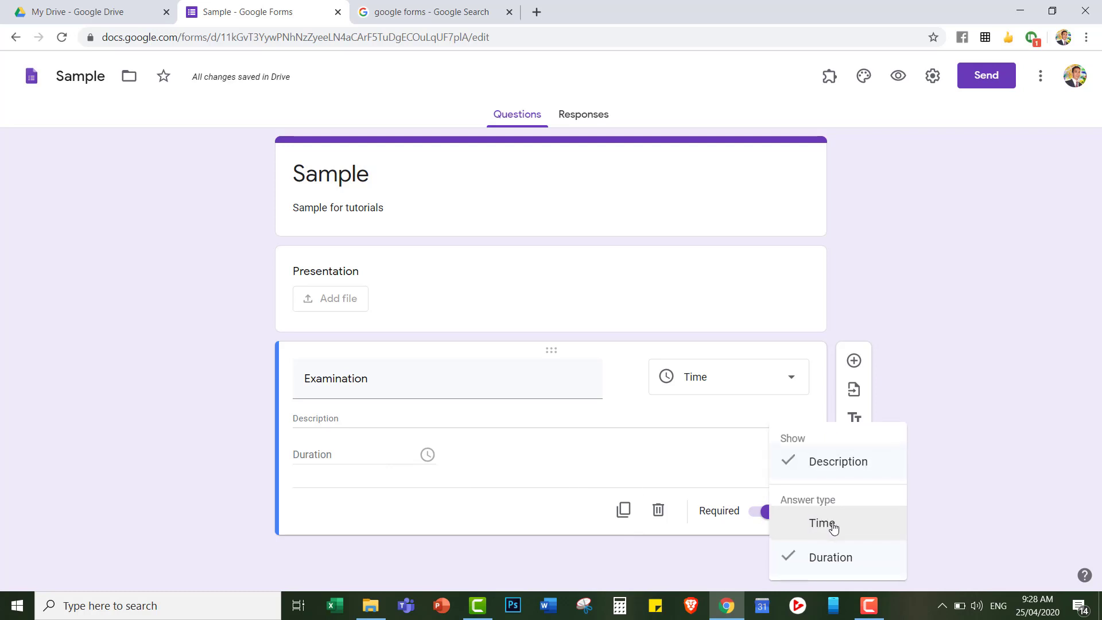
pyautogui.click(829, 523)
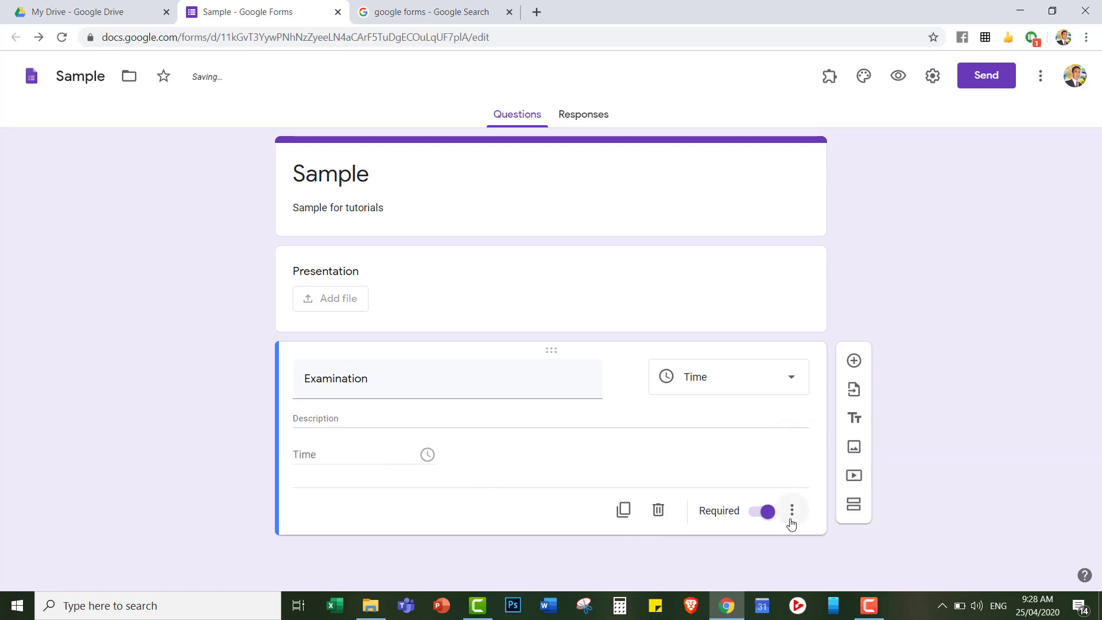
# Change the Examination question's type to Short answer and hide its description field
pyautogui.click(772, 382)
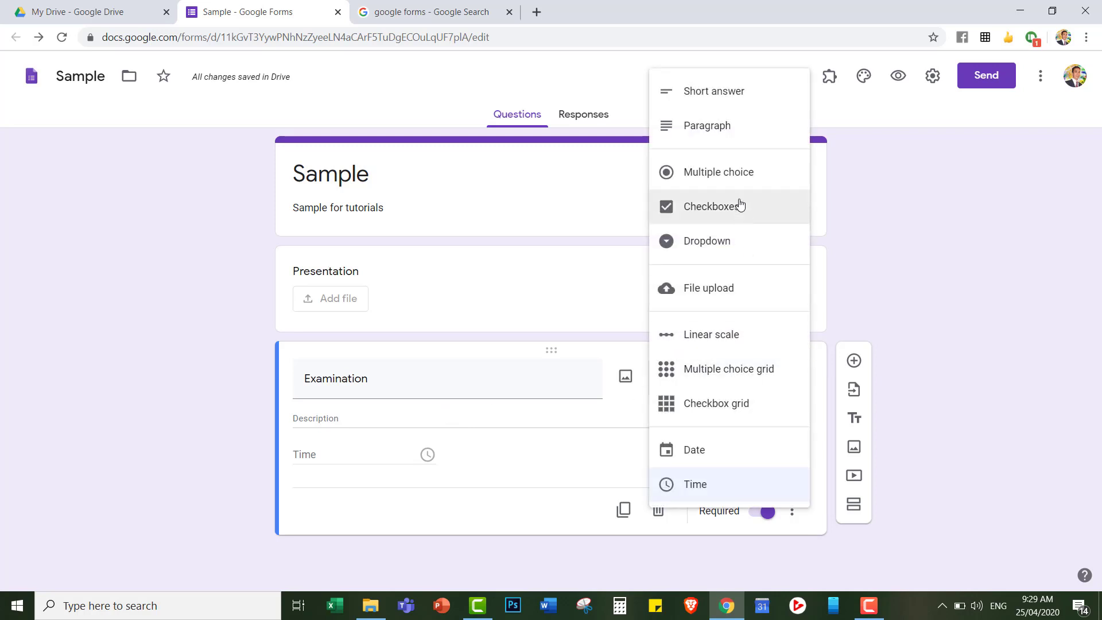
pyautogui.click(725, 102)
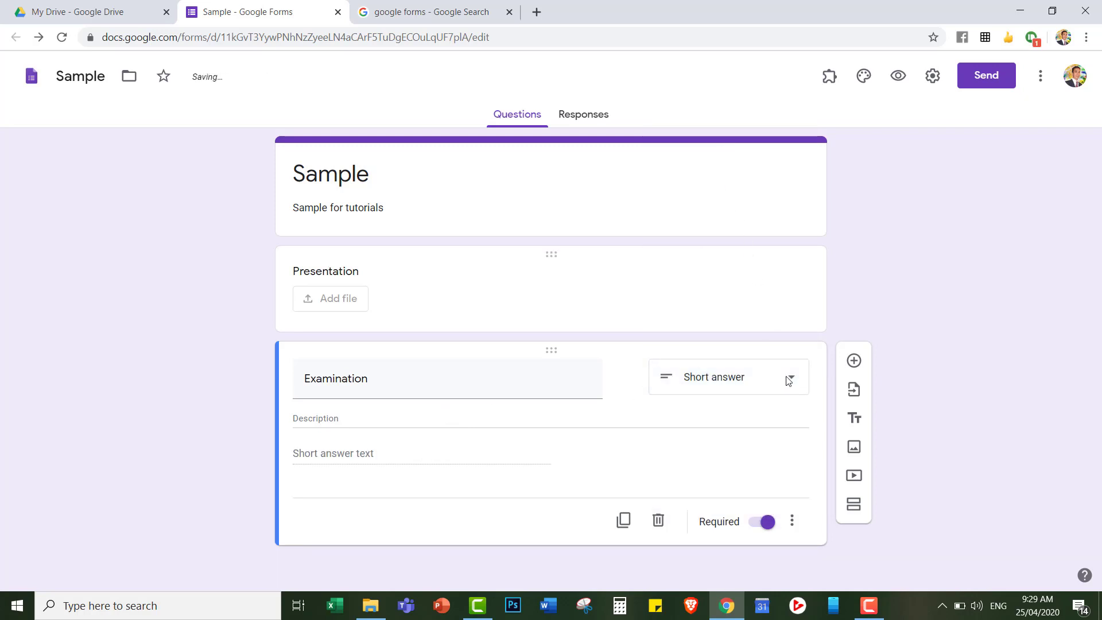
pyautogui.click(792, 521)
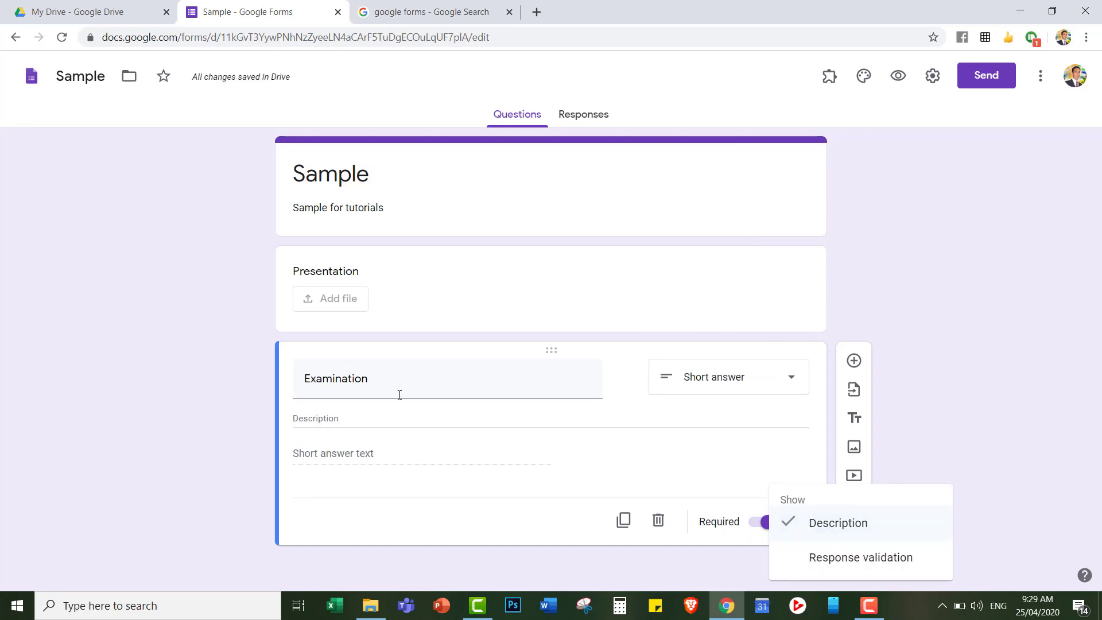
pyautogui.click(344, 416)
pyautogui.click(792, 521)
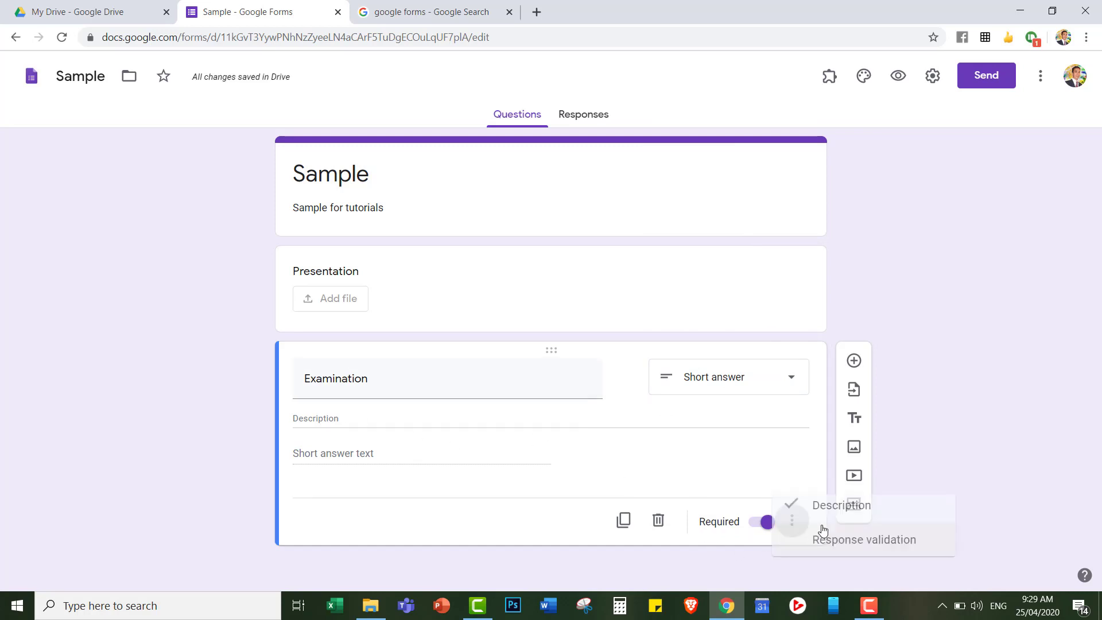
pyautogui.click(834, 533)
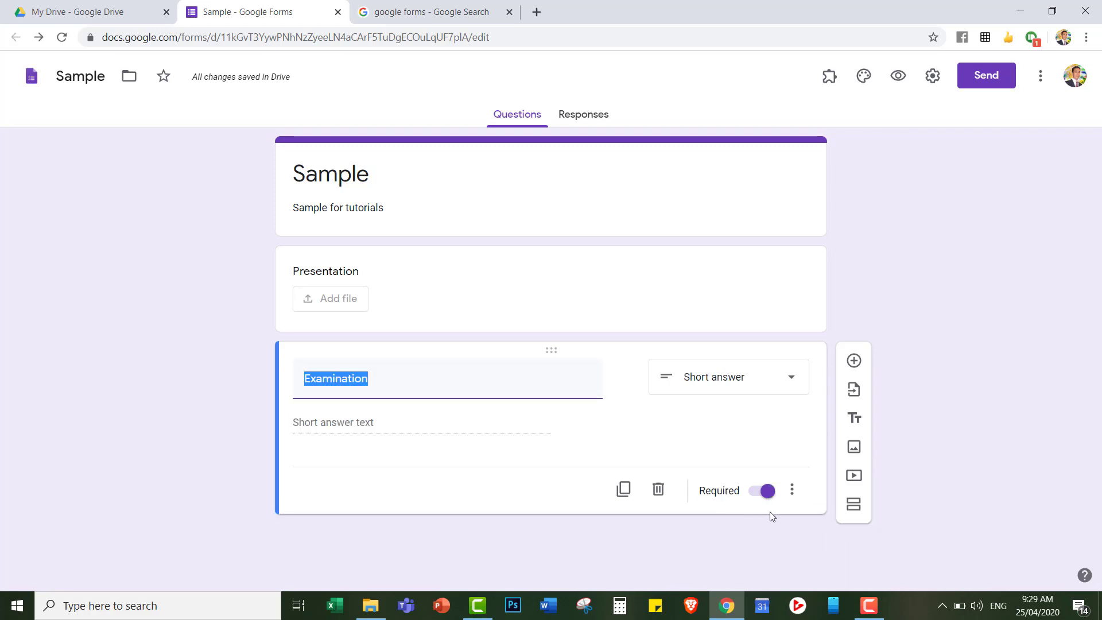
# Show response validation on the Examination question, retitle it "Bday" and look through the validation types
pyautogui.click(795, 495)
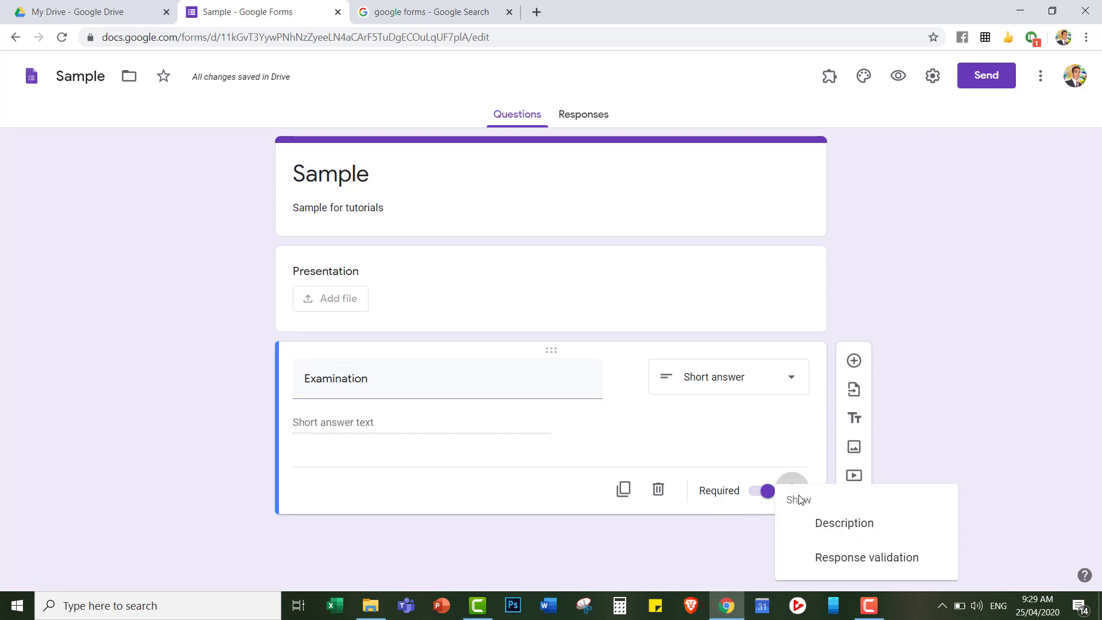
pyautogui.click(847, 567)
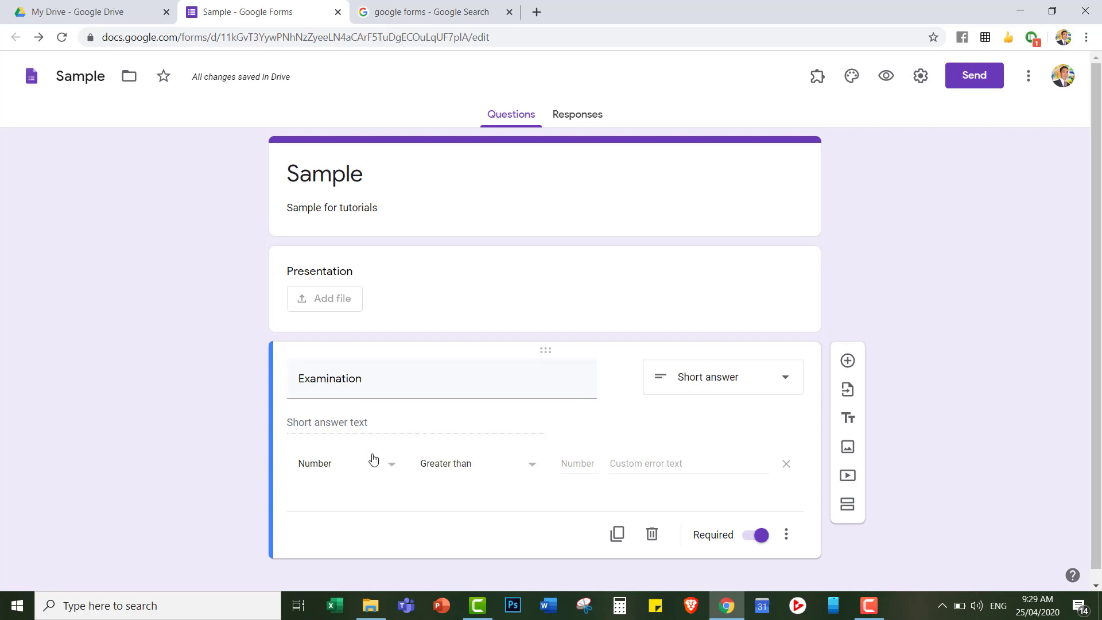
pyautogui.doubleClick(383, 384)
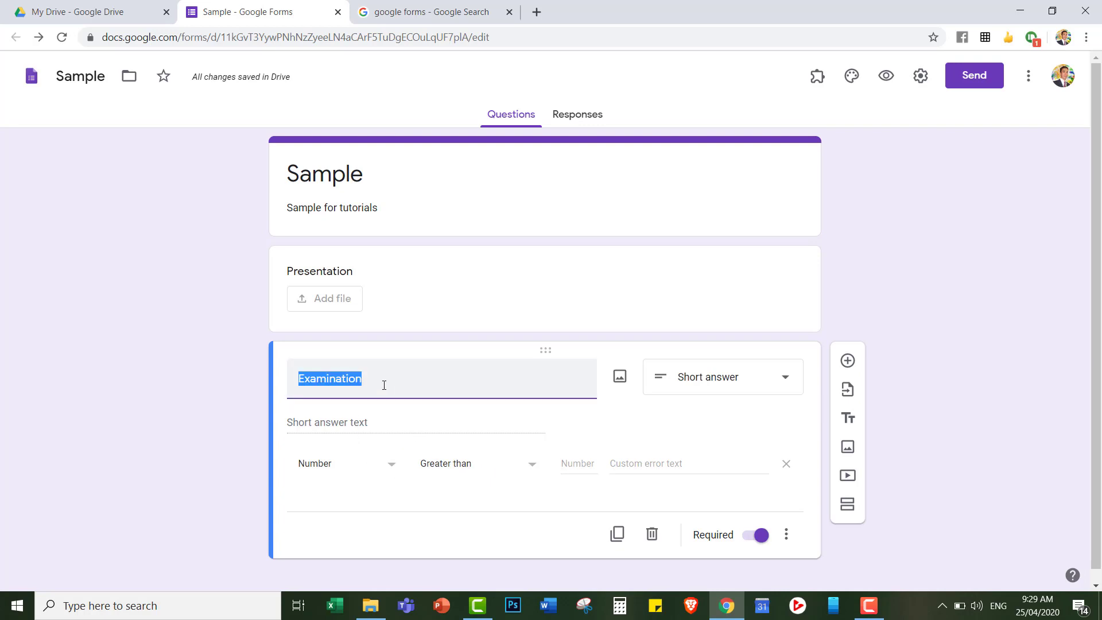
pyautogui.write('Bday')
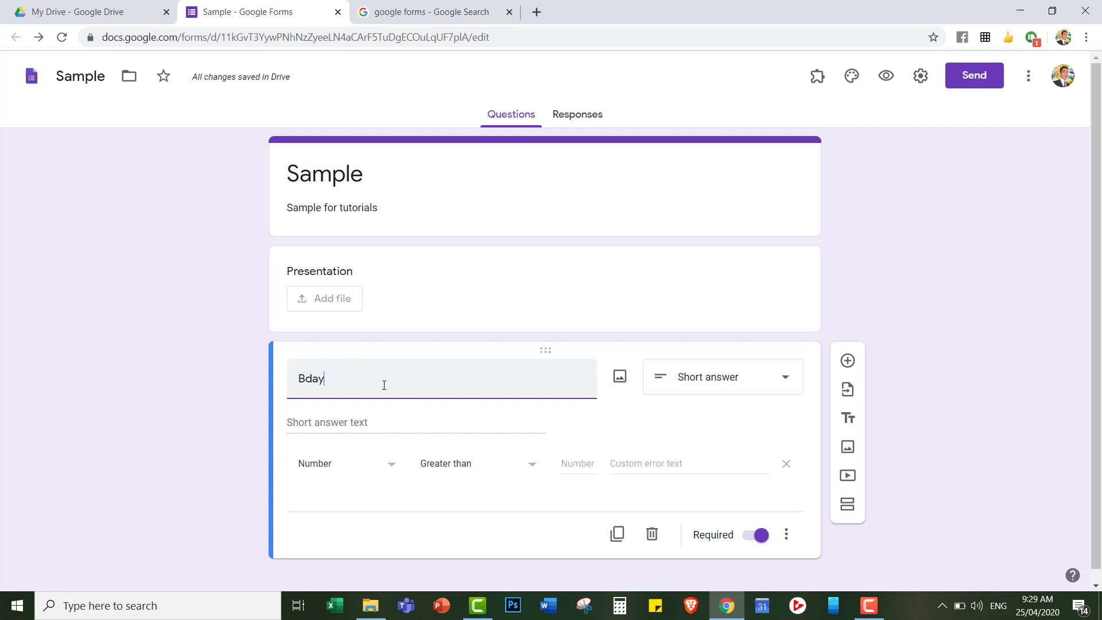
pyautogui.click(396, 469)
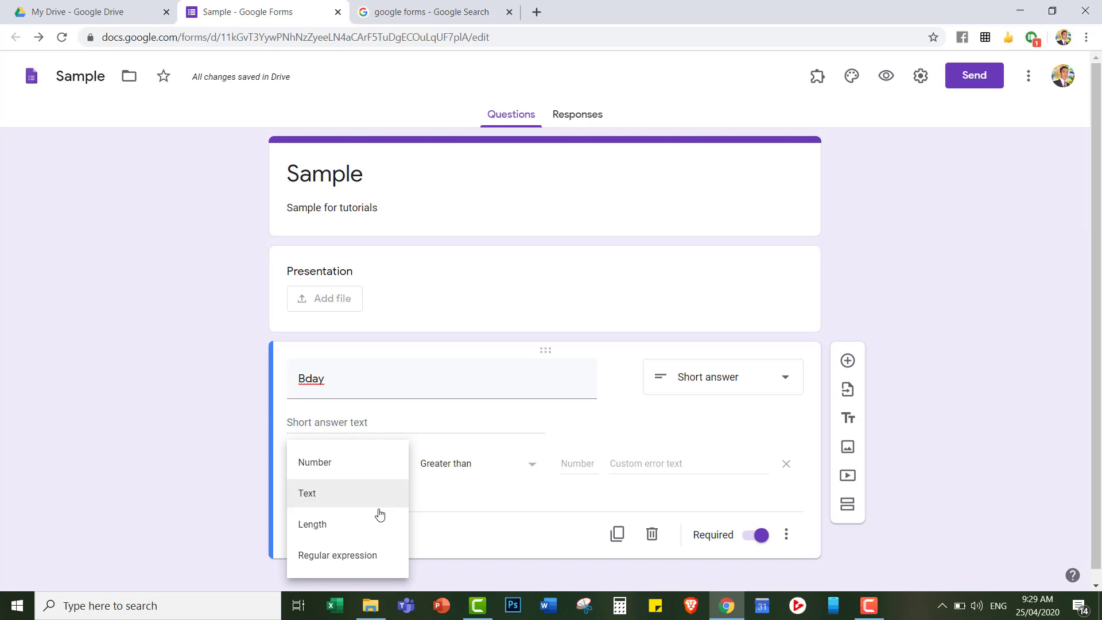
# Retitle the Bday question "Age", try Number as its validation type and turn response validation off
pyautogui.doubleClick(338, 377)
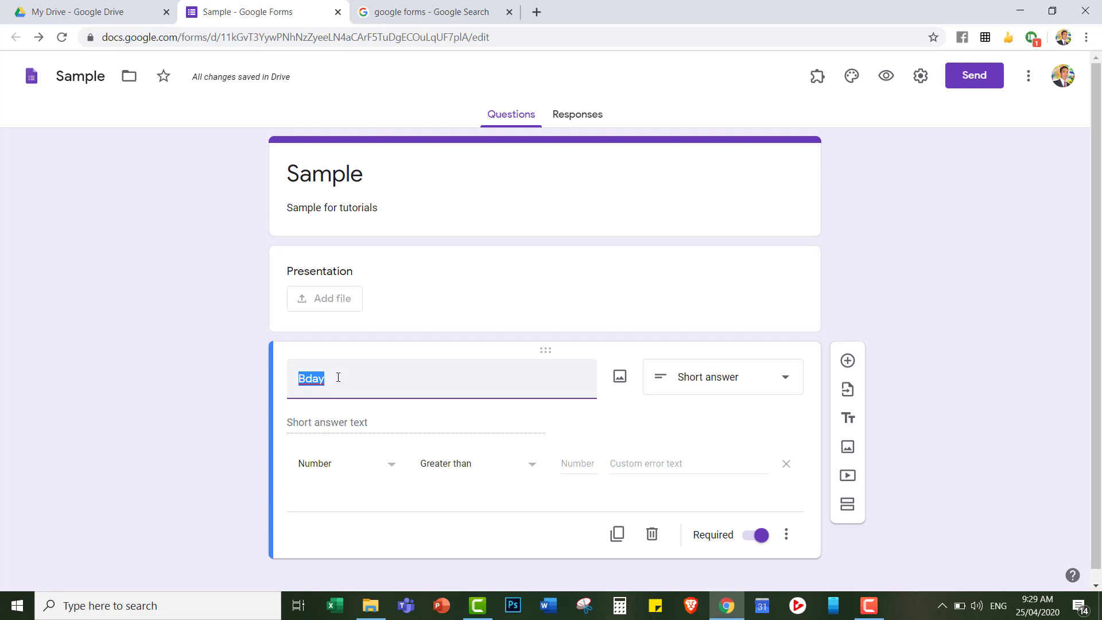
pyautogui.write('Age')
pyautogui.click(395, 468)
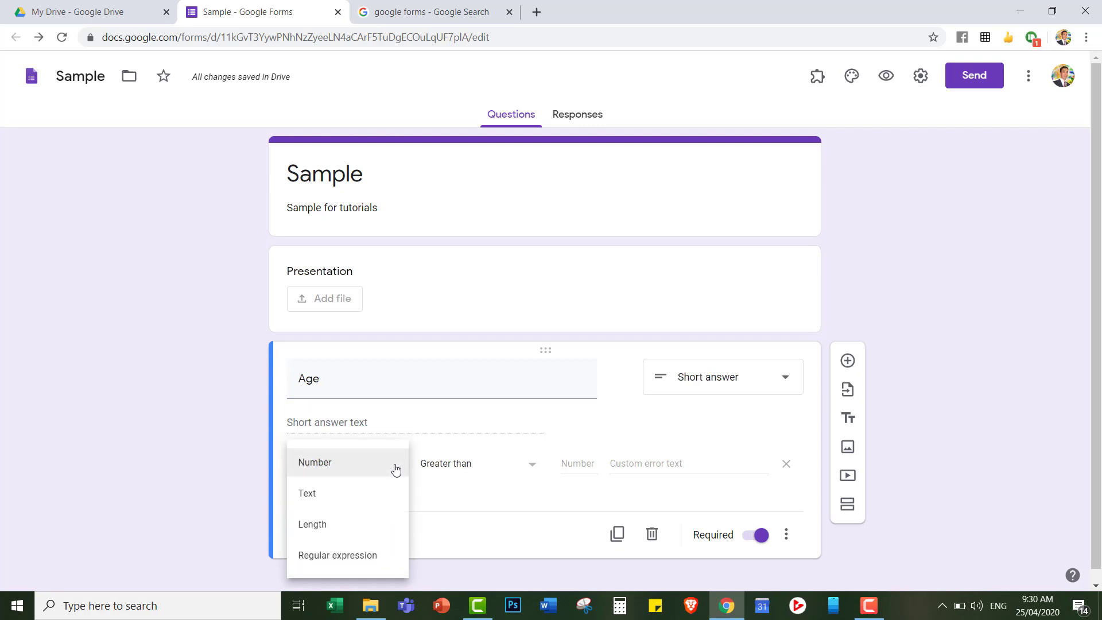
pyautogui.click(359, 463)
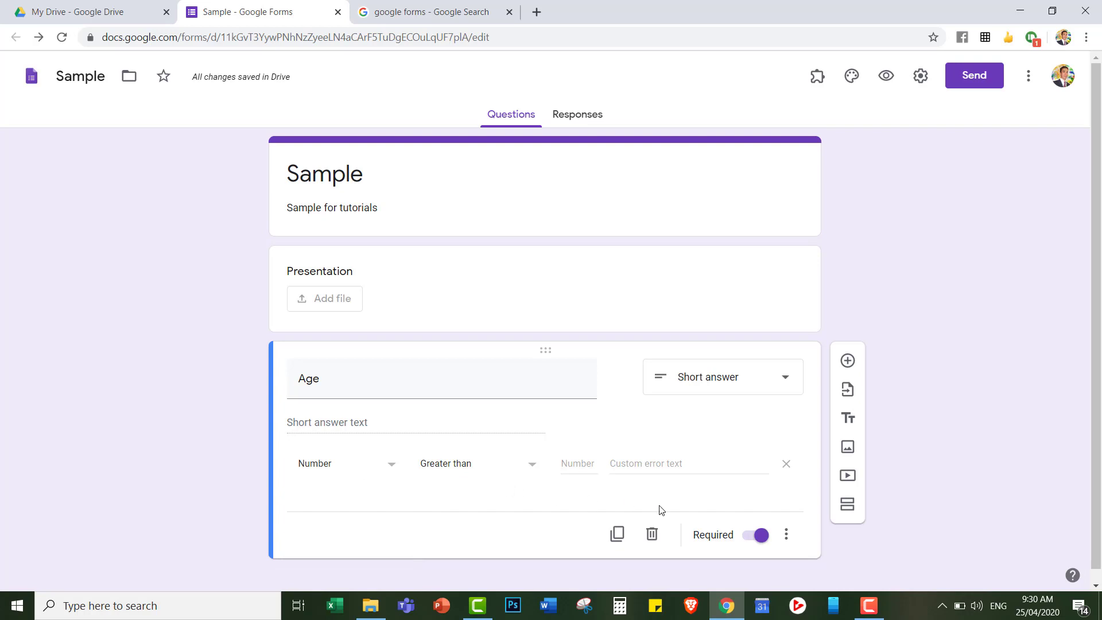
pyautogui.click(787, 534)
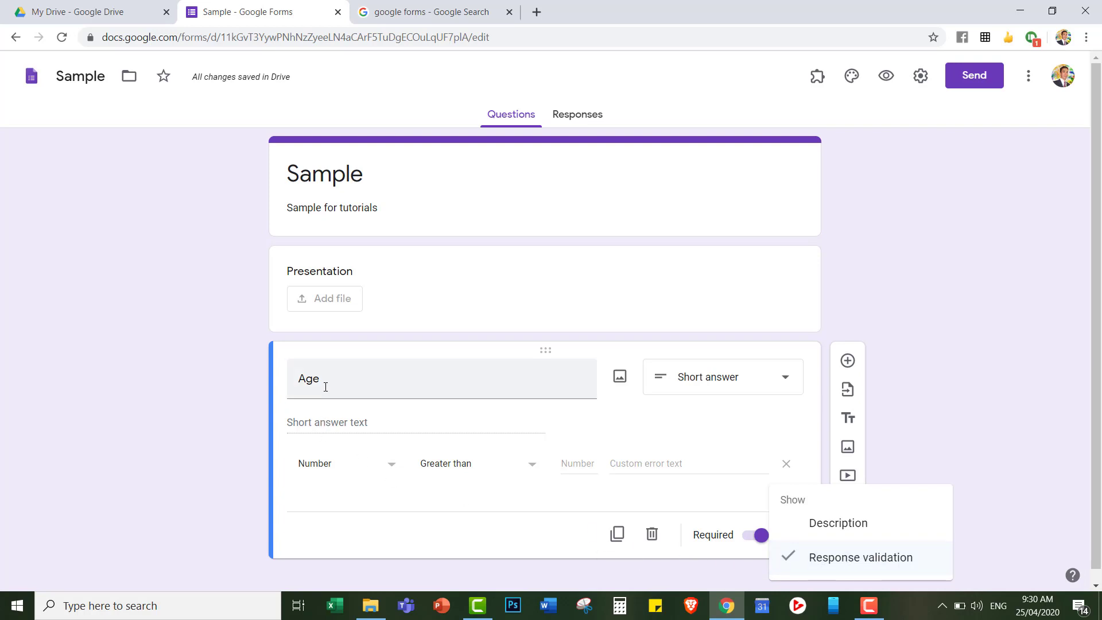
pyautogui.click(794, 559)
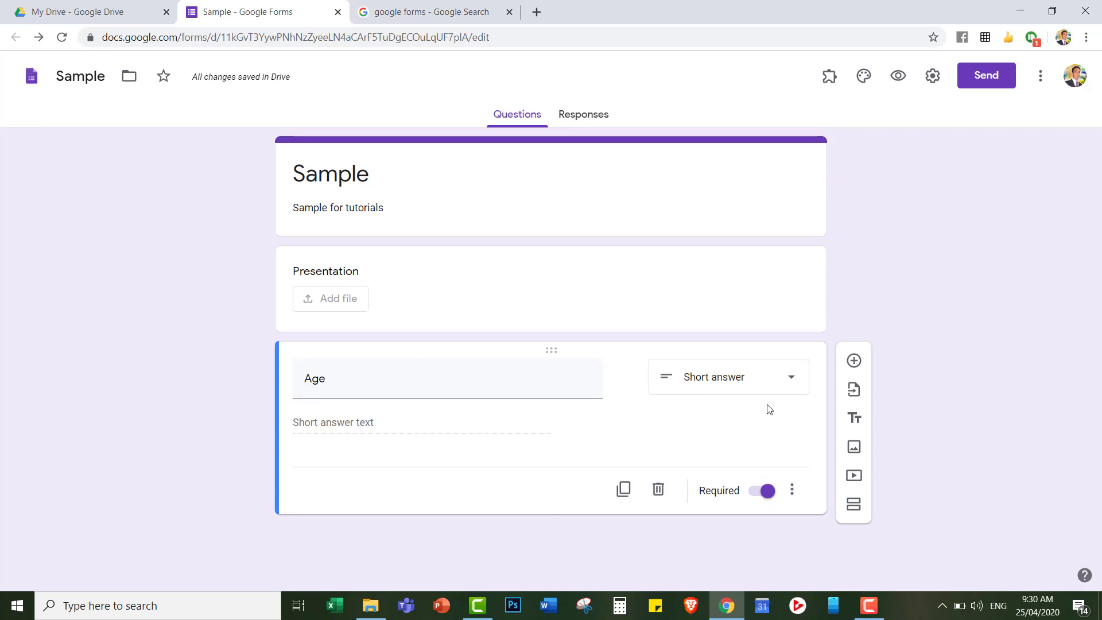
# Add a blank multiple choice question below Age, check the form import dialog, and add a title and description block
pyautogui.click(854, 362)
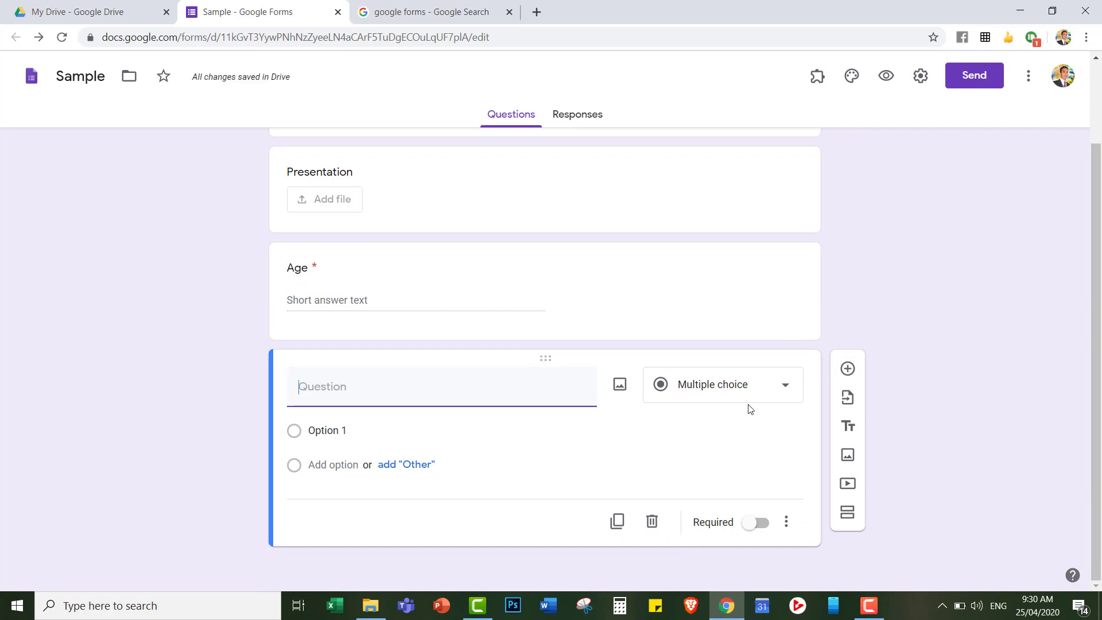
pyautogui.click(789, 397)
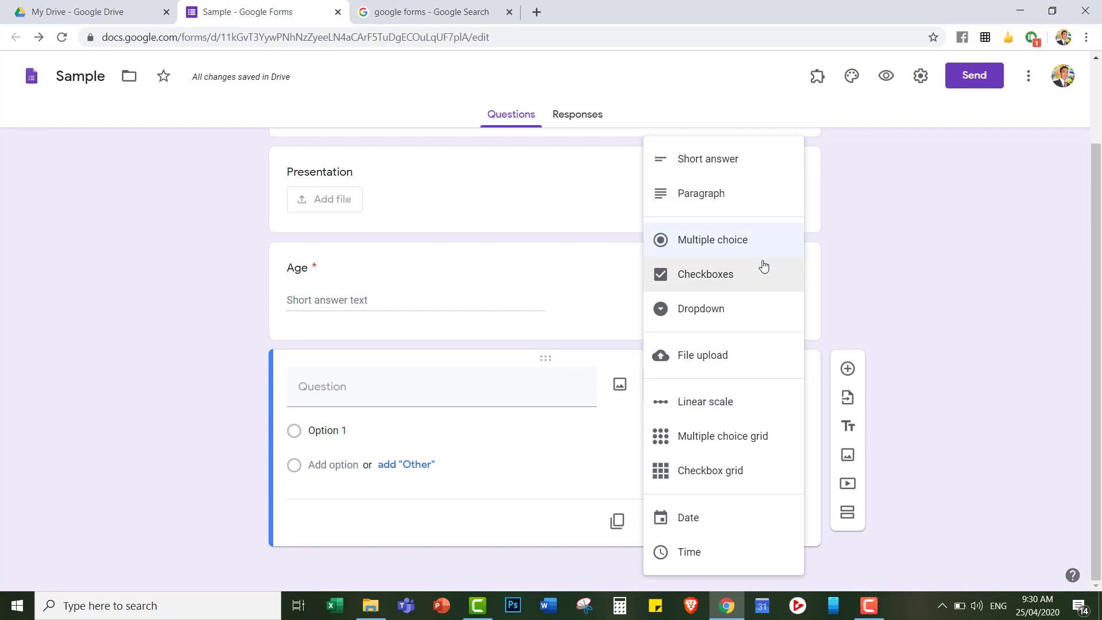
pyautogui.click(849, 294)
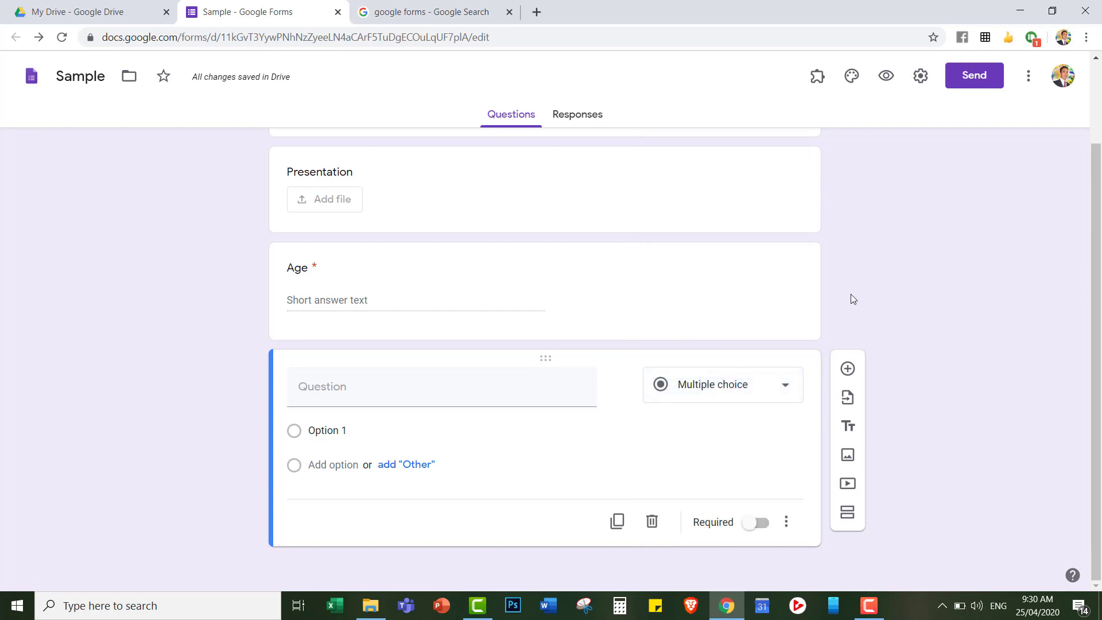
pyautogui.click(843, 405)
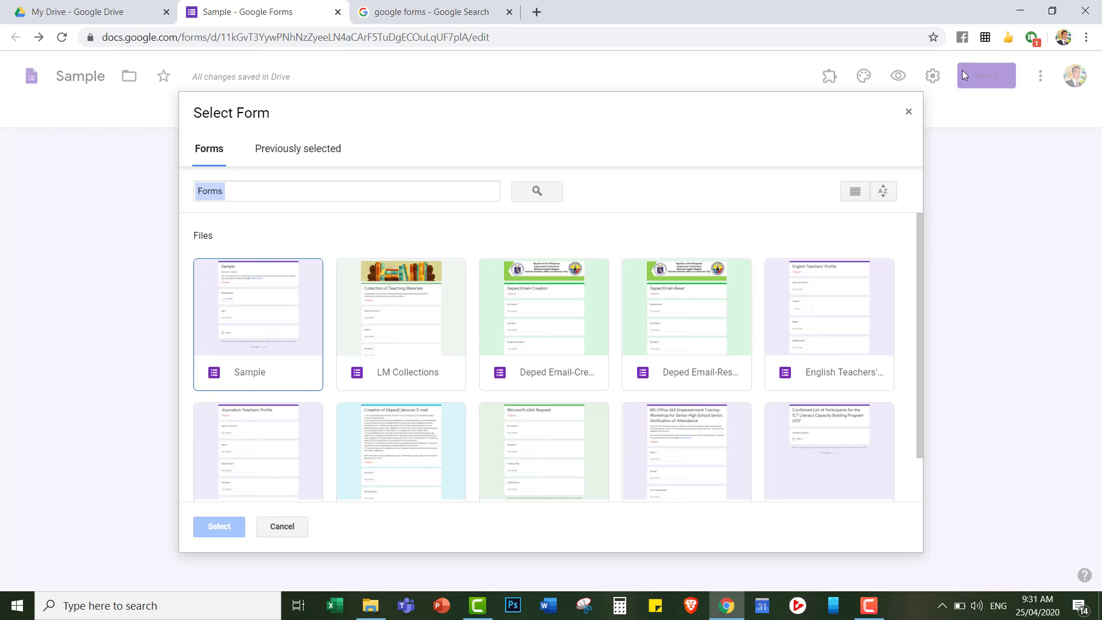
pyautogui.click(908, 111)
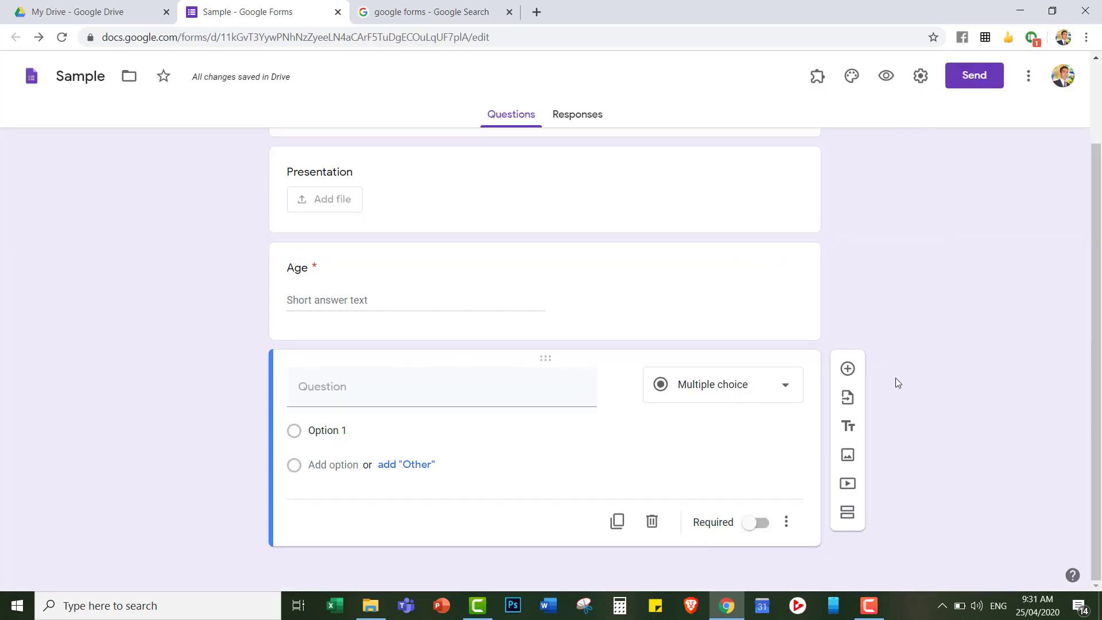
pyautogui.click(848, 430)
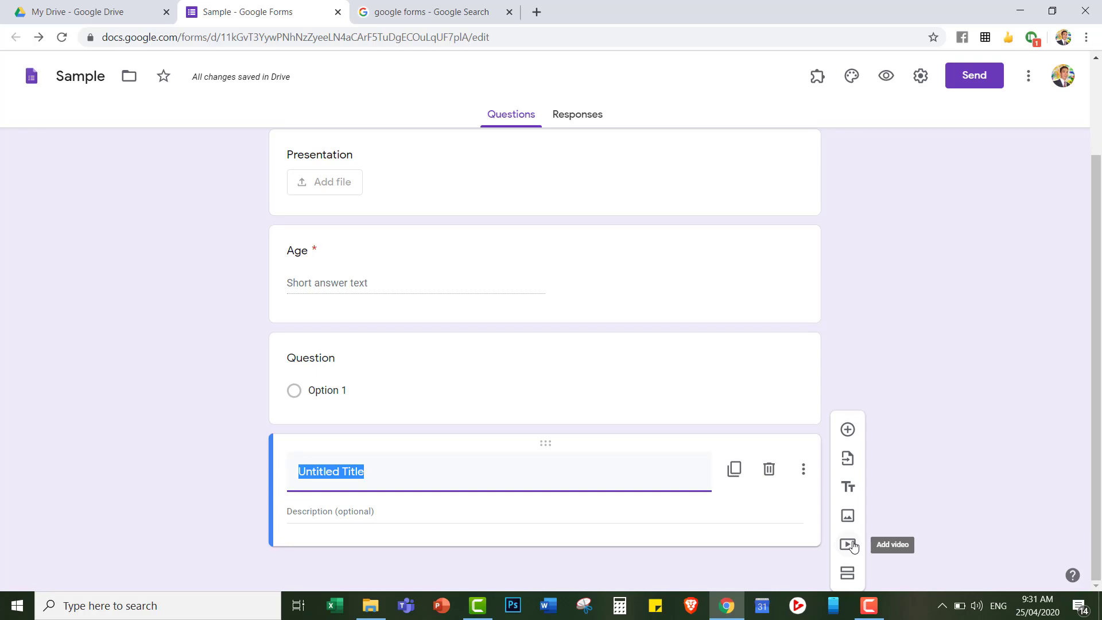
# Add a new section after the untitled title block, collapse it and delete the section
pyautogui.click(848, 574)
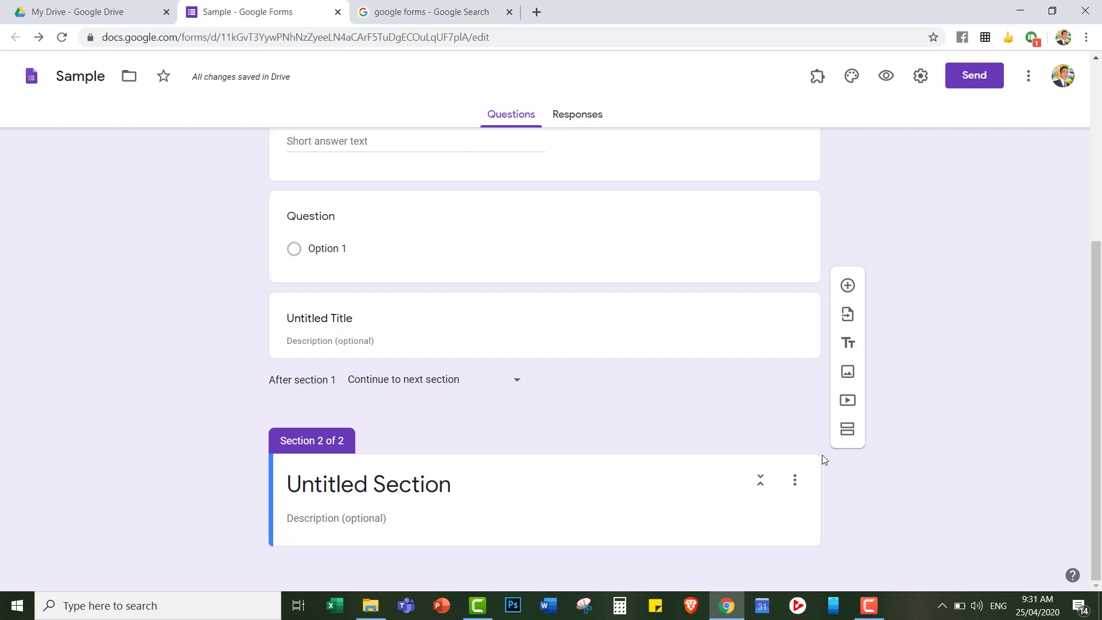
pyautogui.click(760, 480)
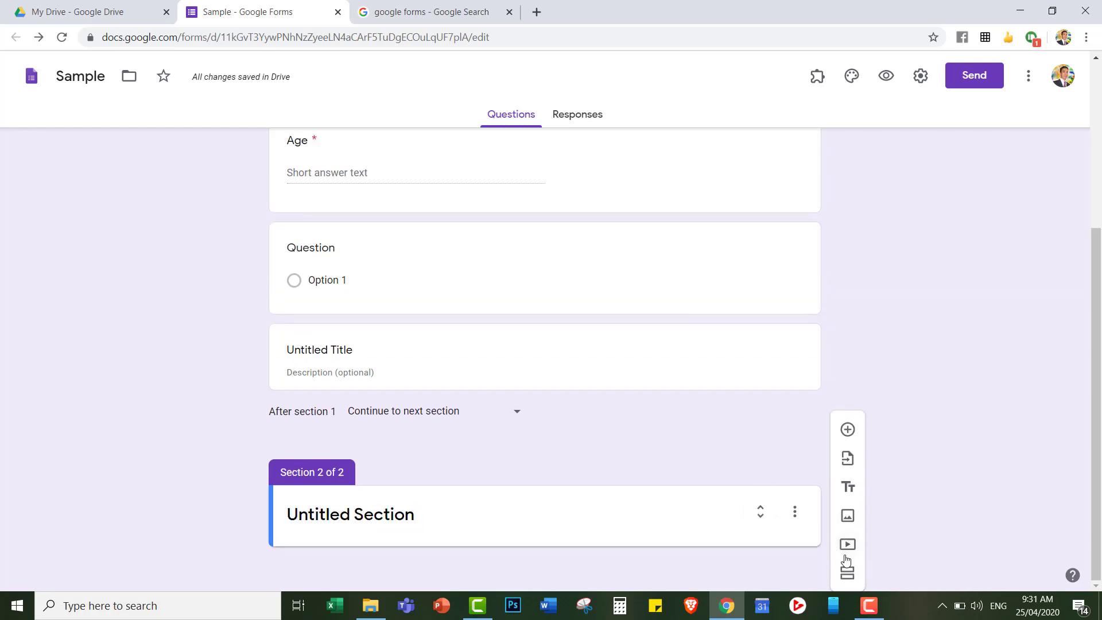
pyautogui.click(795, 512)
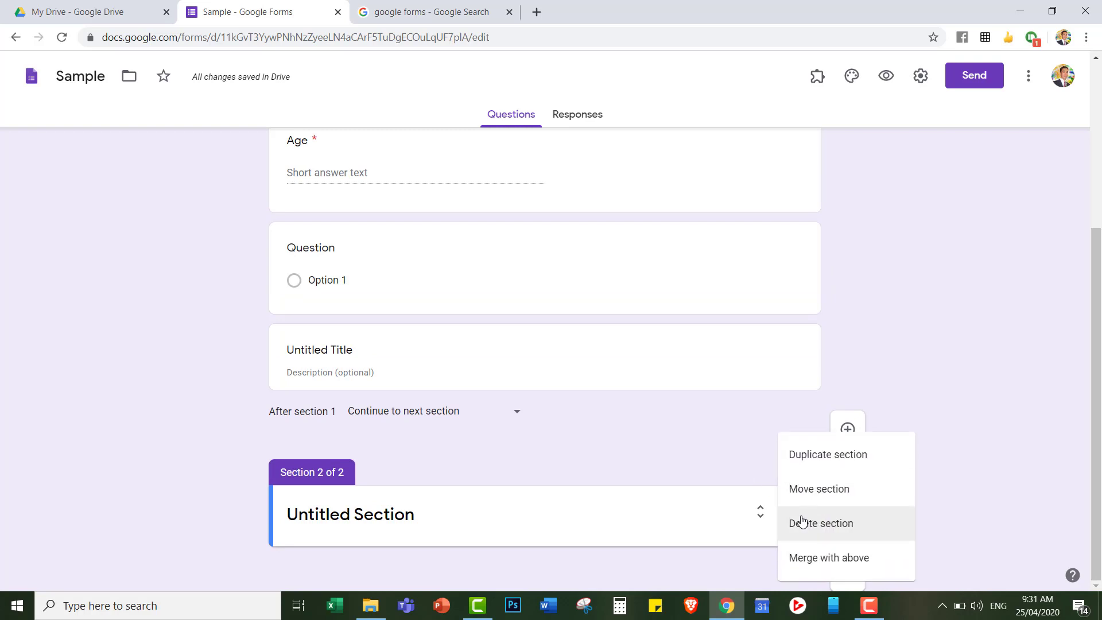
pyautogui.click(829, 524)
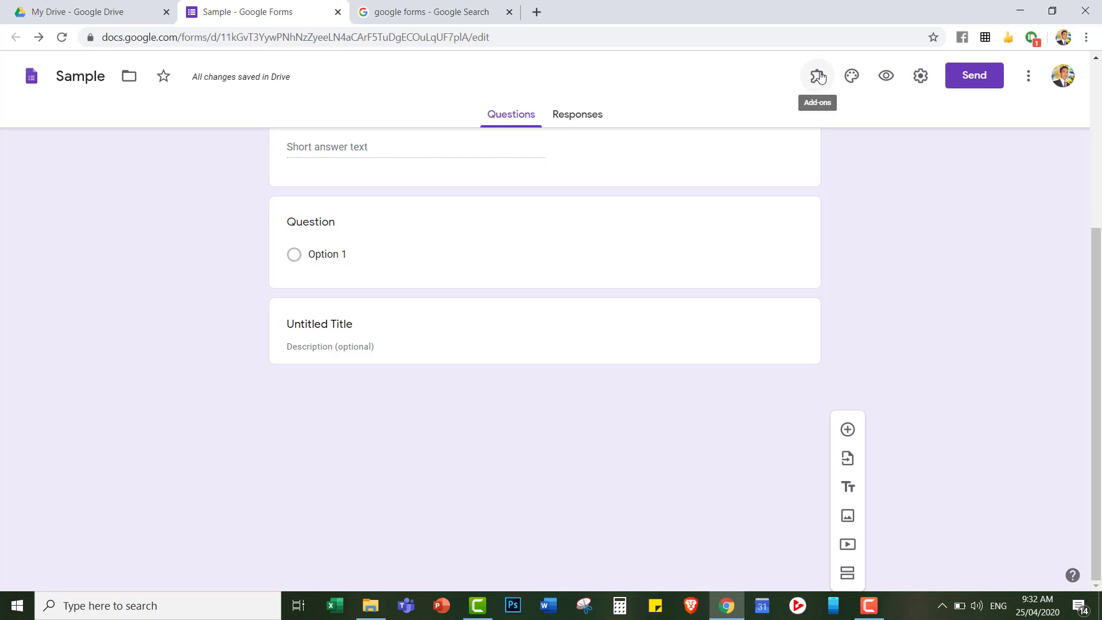
# Set the theme color to Green and insert the header image of a child with toy blocks from the Just kids themes
pyautogui.click(852, 77)
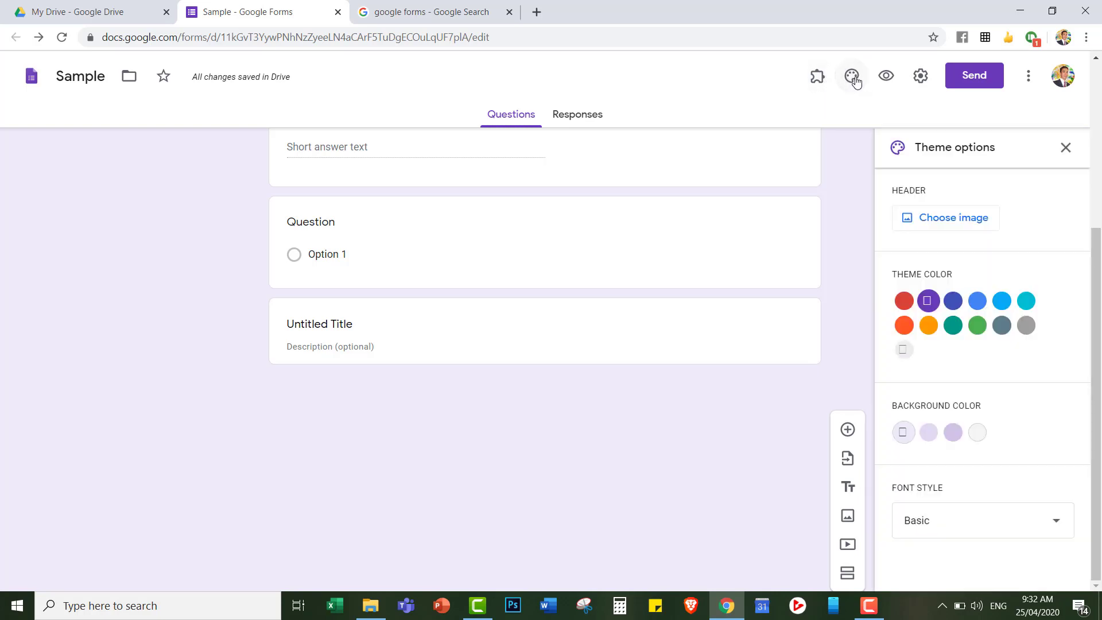
pyautogui.click(979, 332)
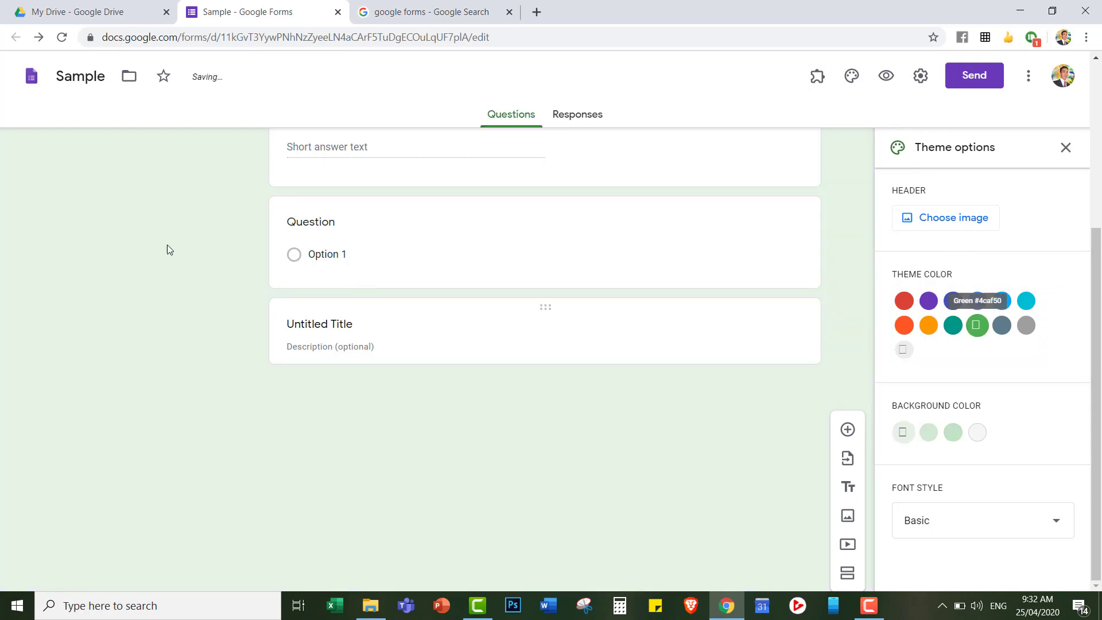
pyautogui.click(935, 217)
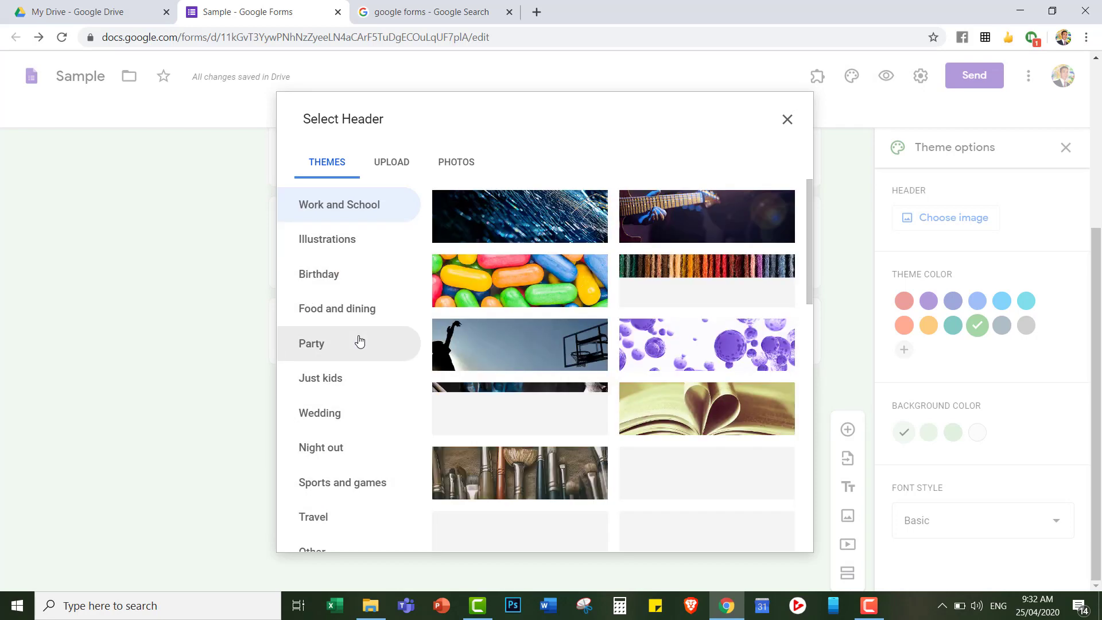
pyautogui.scroll(-5, 331, 388)
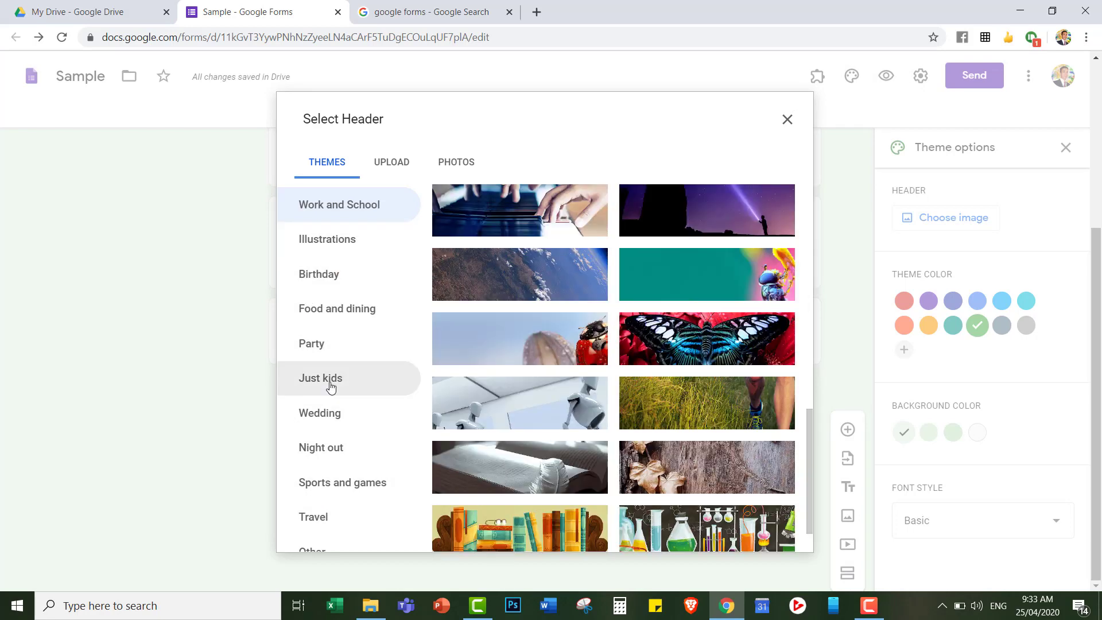
pyautogui.click(330, 384)
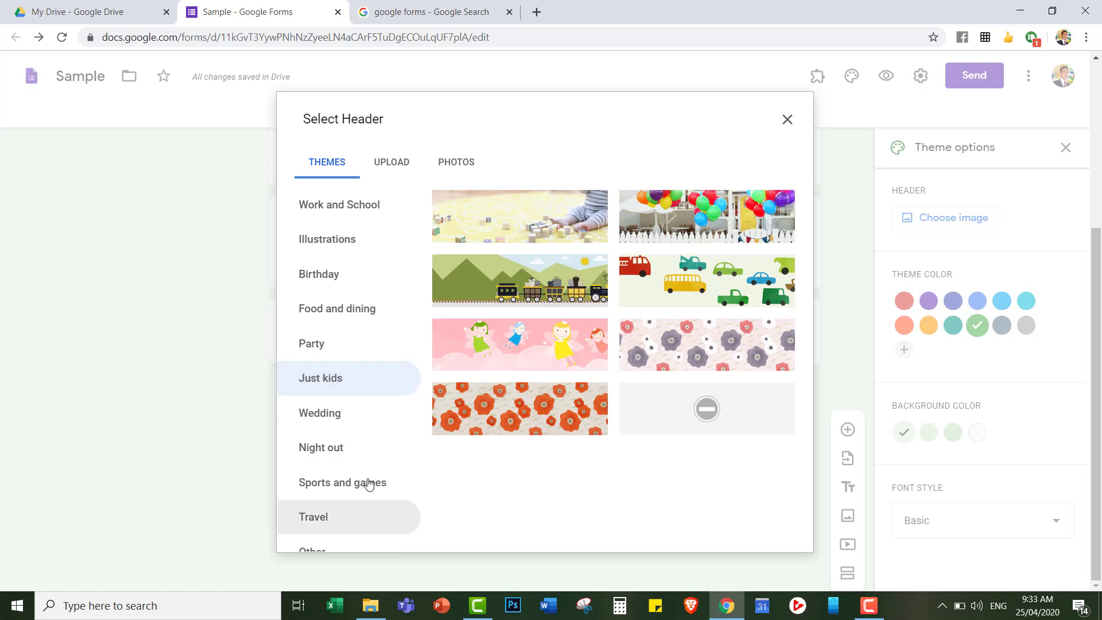
pyautogui.click(512, 232)
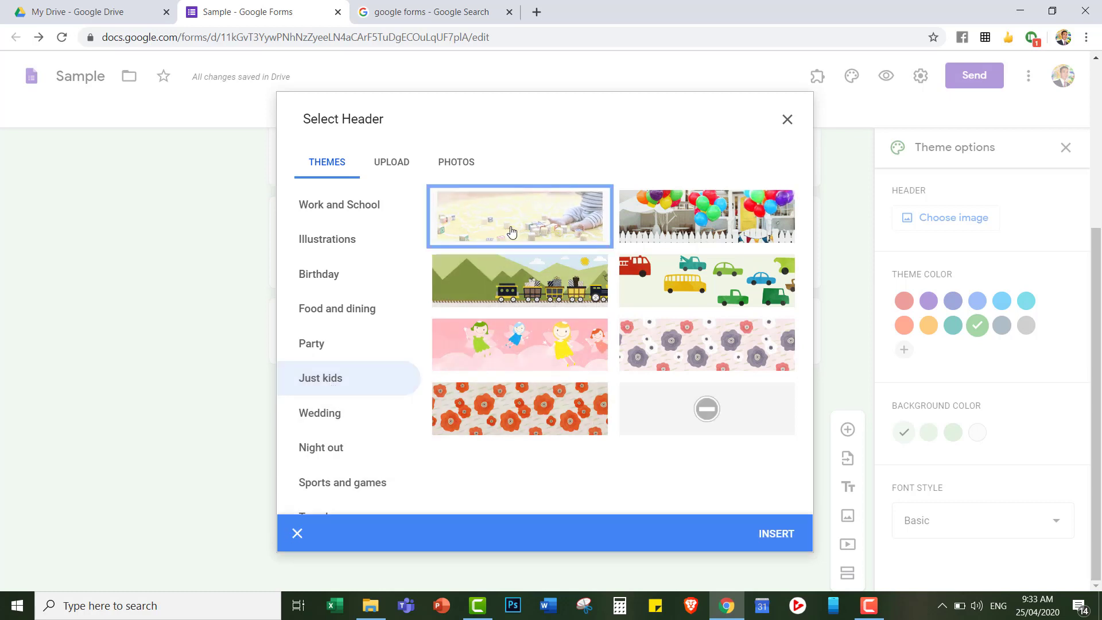
pyautogui.click(780, 539)
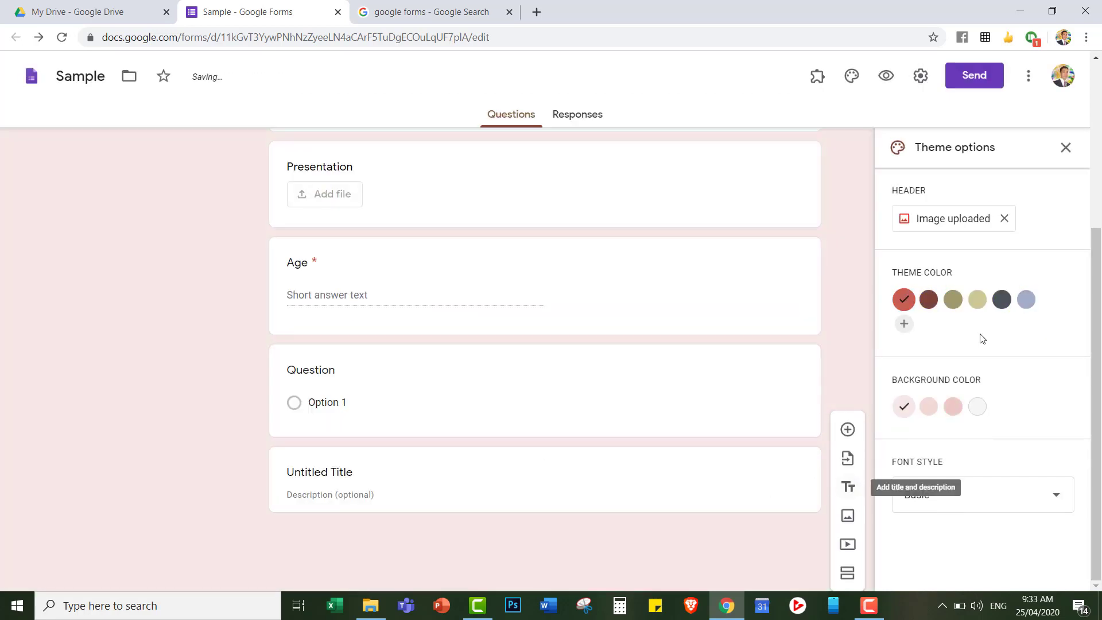
# Check the header on the form and remove the toy blocks header image from the theme
pyautogui.moveTo(1098, 236); pyautogui.dragTo(1100, 44)
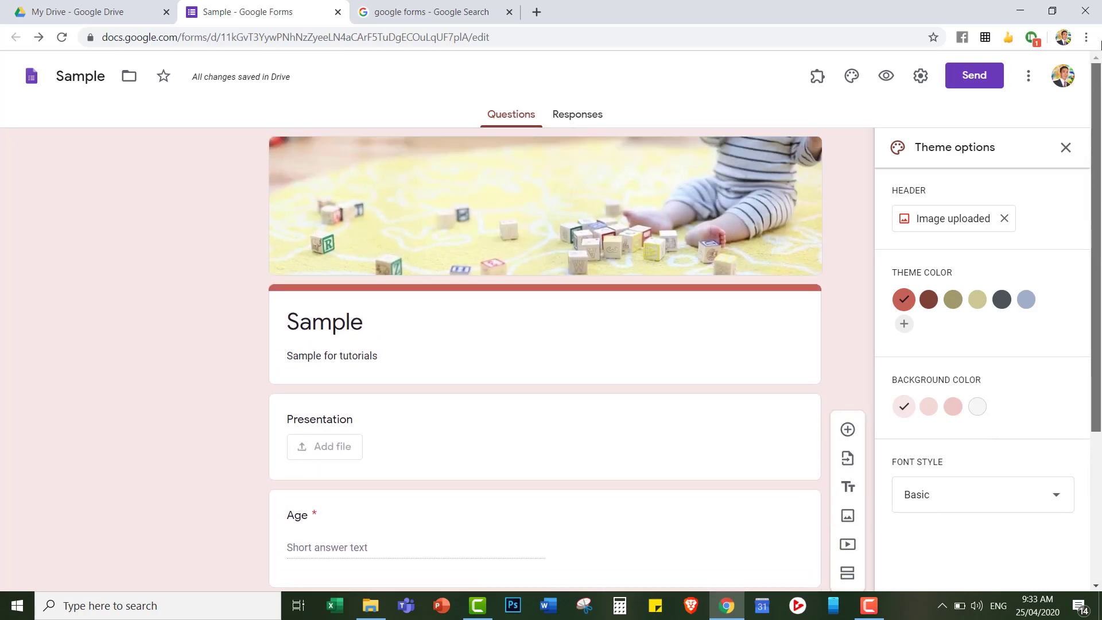
pyautogui.moveTo(1100, 43); pyautogui.dragTo(1100, 241)
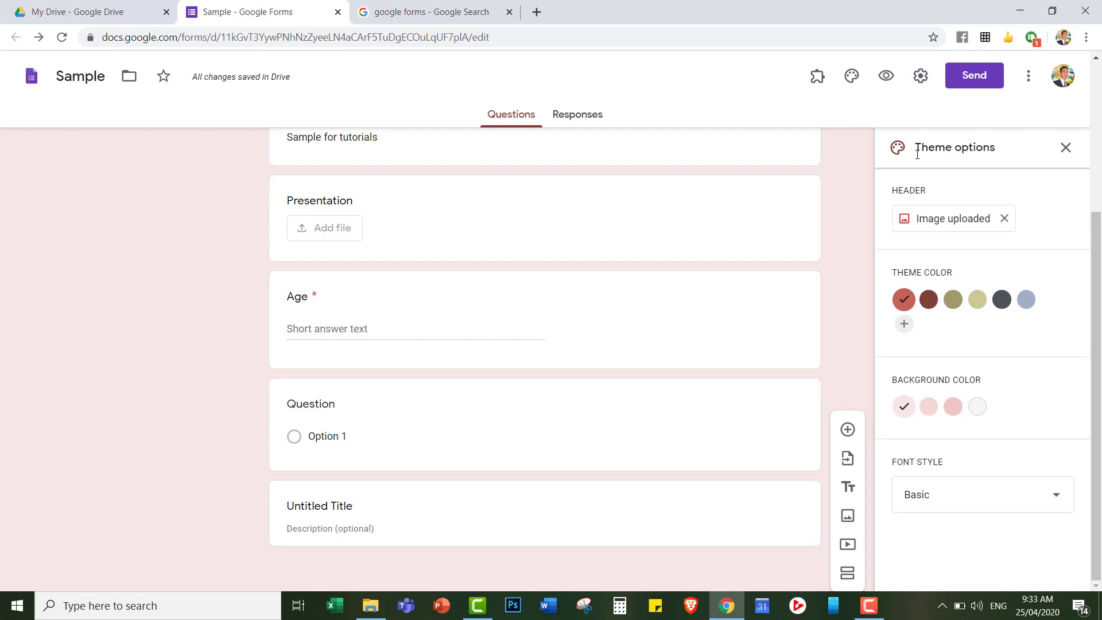
pyautogui.click(850, 80)
pyautogui.click(850, 80)
pyautogui.click(1004, 219)
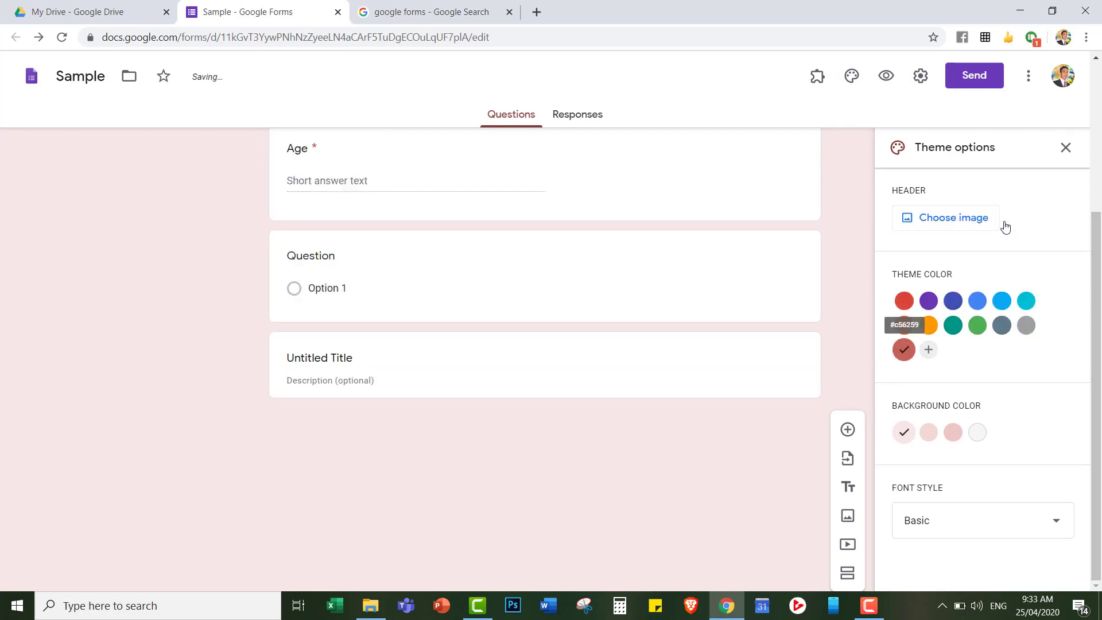
# Look over the available header images and the font style choices in the theme options without changing them
pyautogui.click(993, 223)
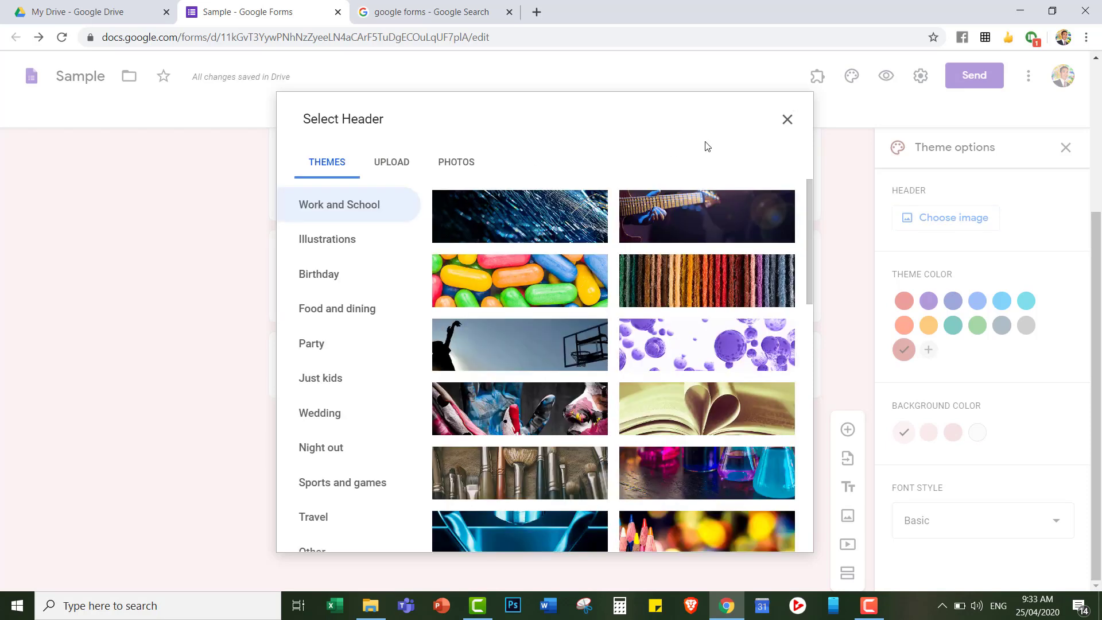
pyautogui.click(787, 119)
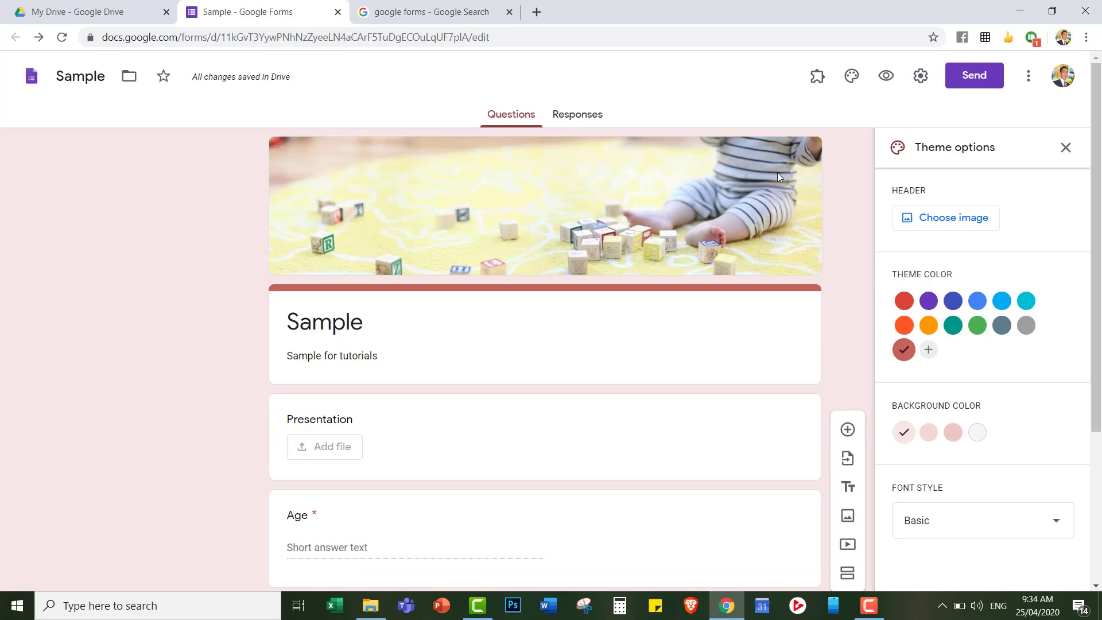
pyautogui.scroll(-4, 983, 304)
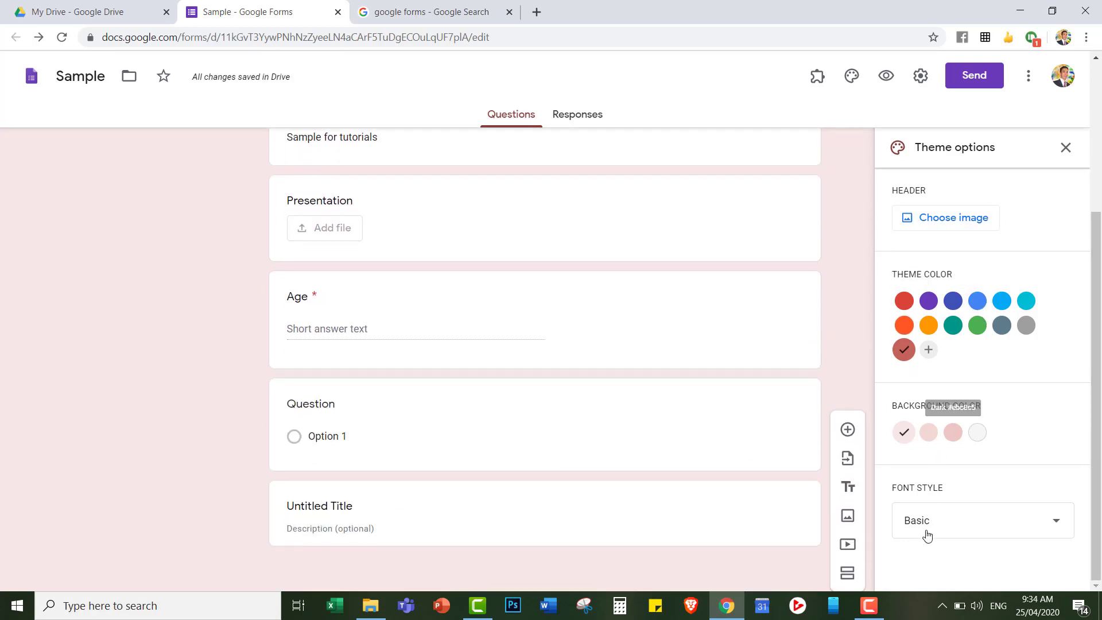
pyautogui.click(986, 526)
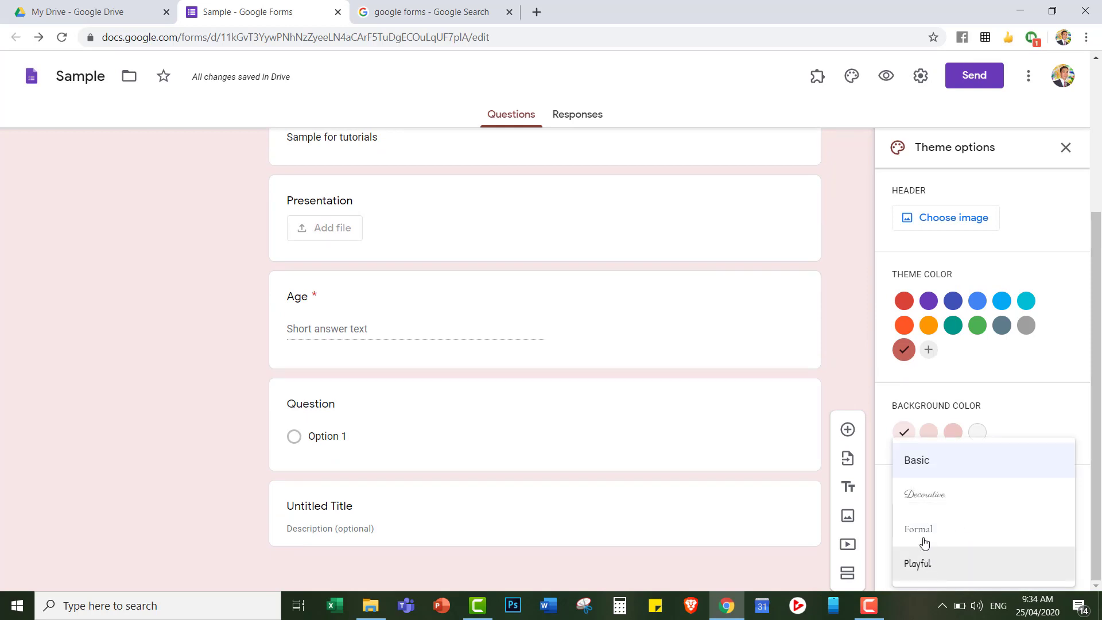
pyautogui.click(852, 357)
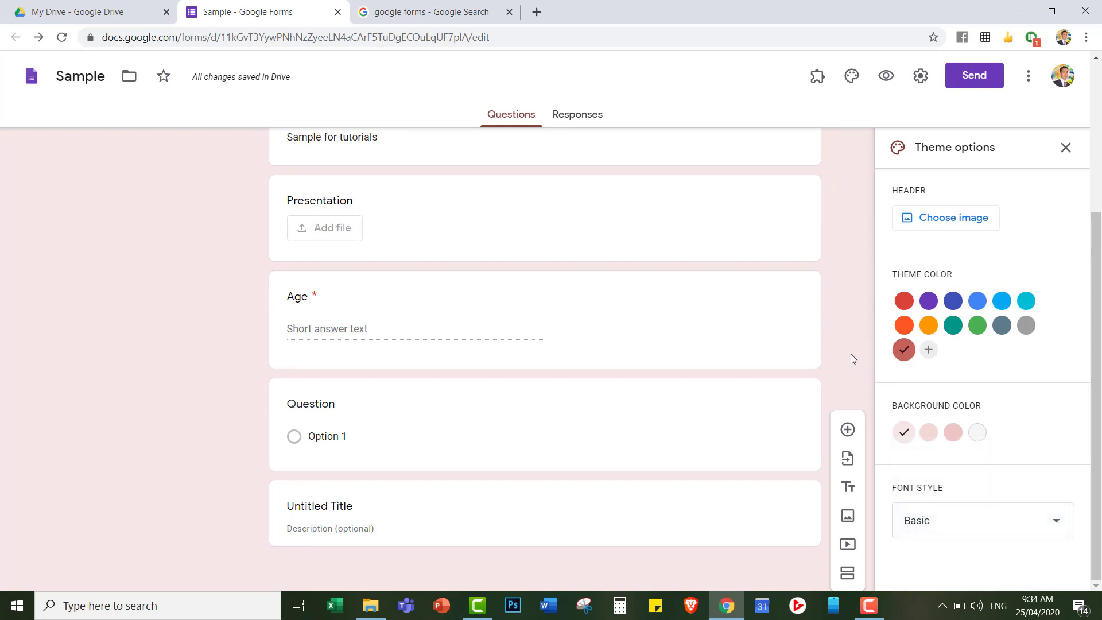
pyautogui.scroll(4, 440, 349)
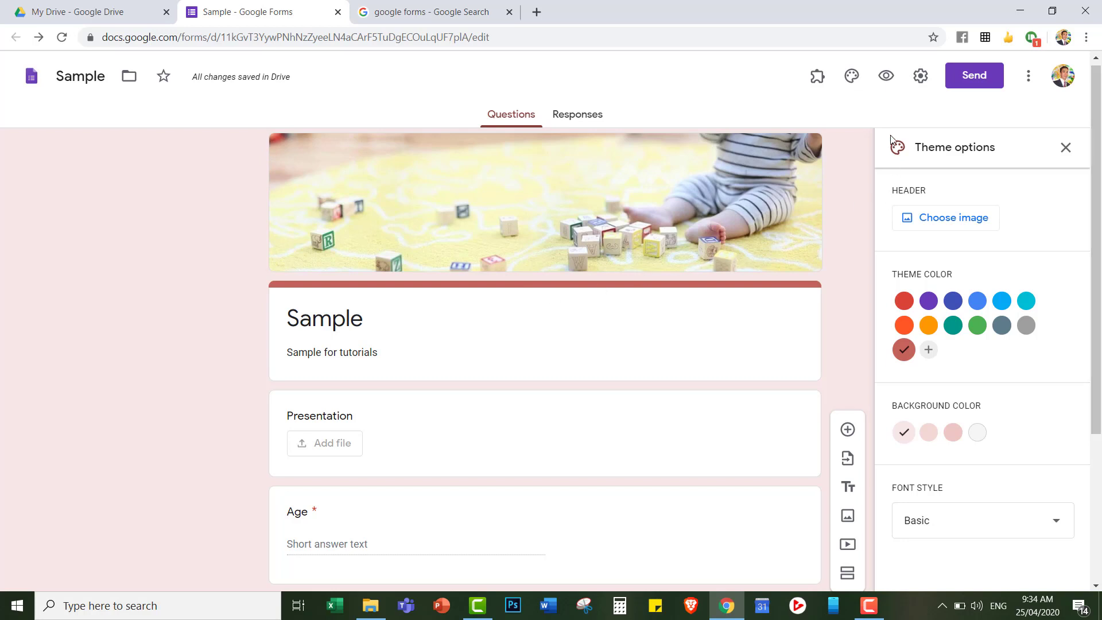
# Check the email option for sending the form, and copy the form link as a shortened URL
pyautogui.click(960, 85)
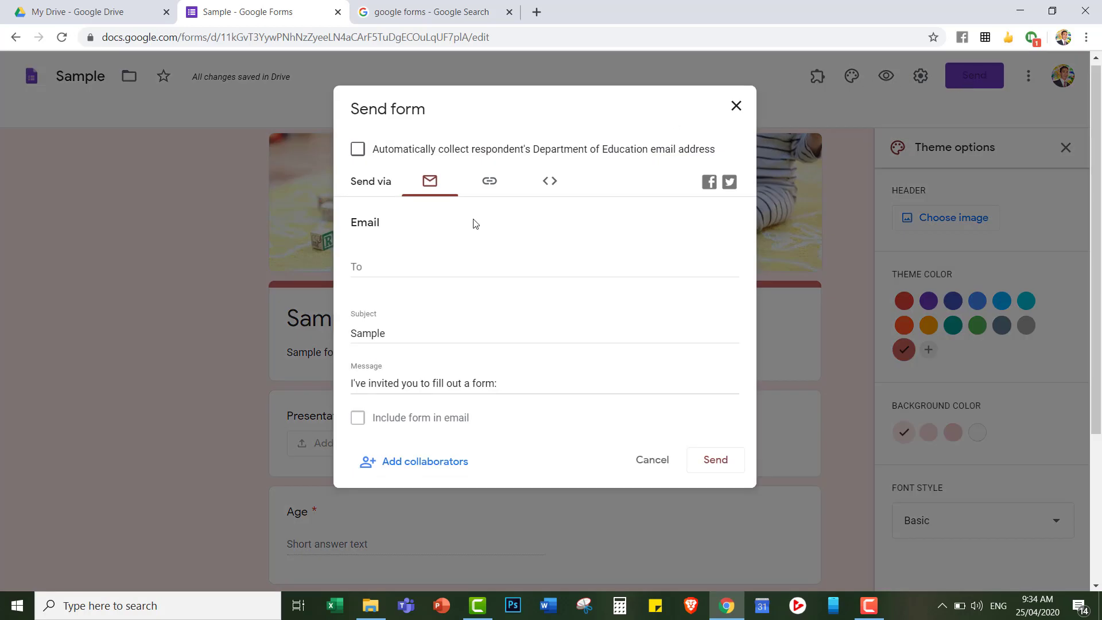
pyautogui.click(370, 264)
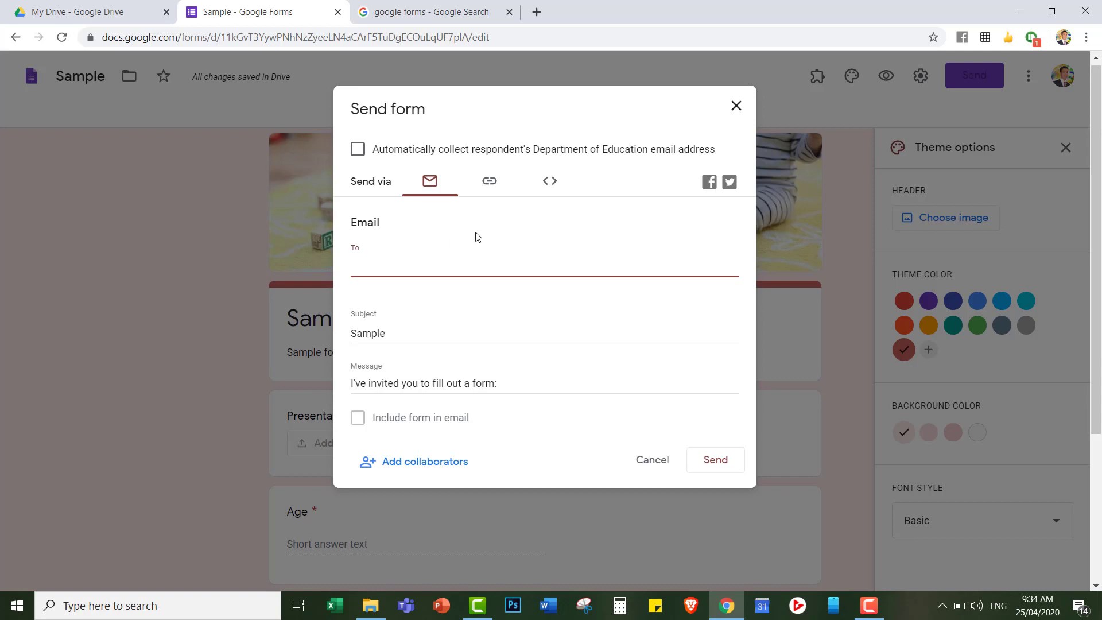
pyautogui.click(493, 186)
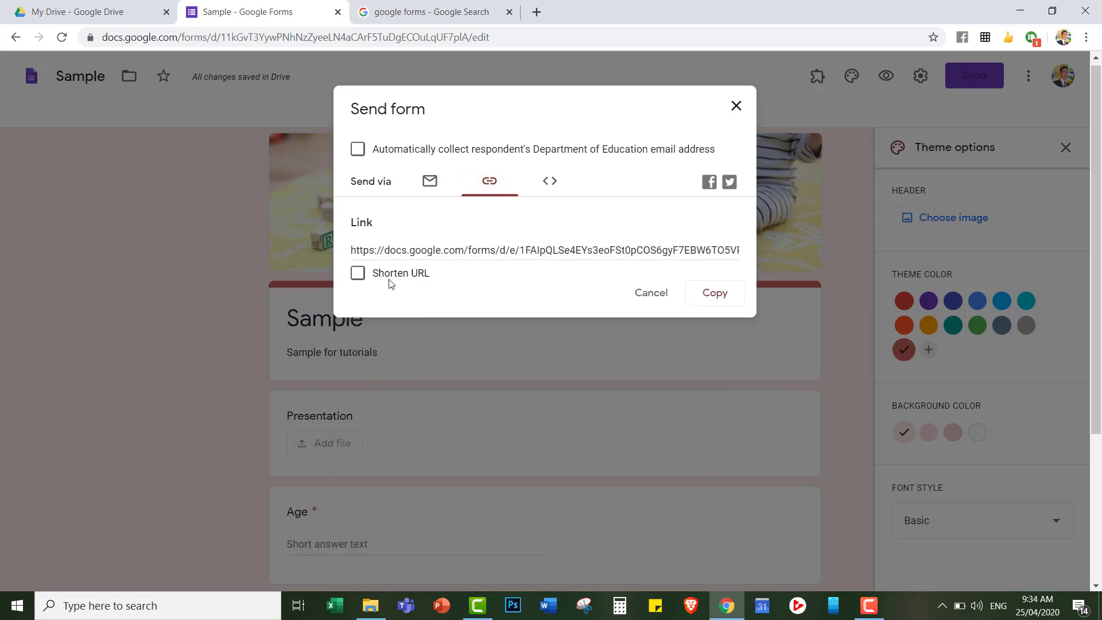
pyautogui.click(358, 273)
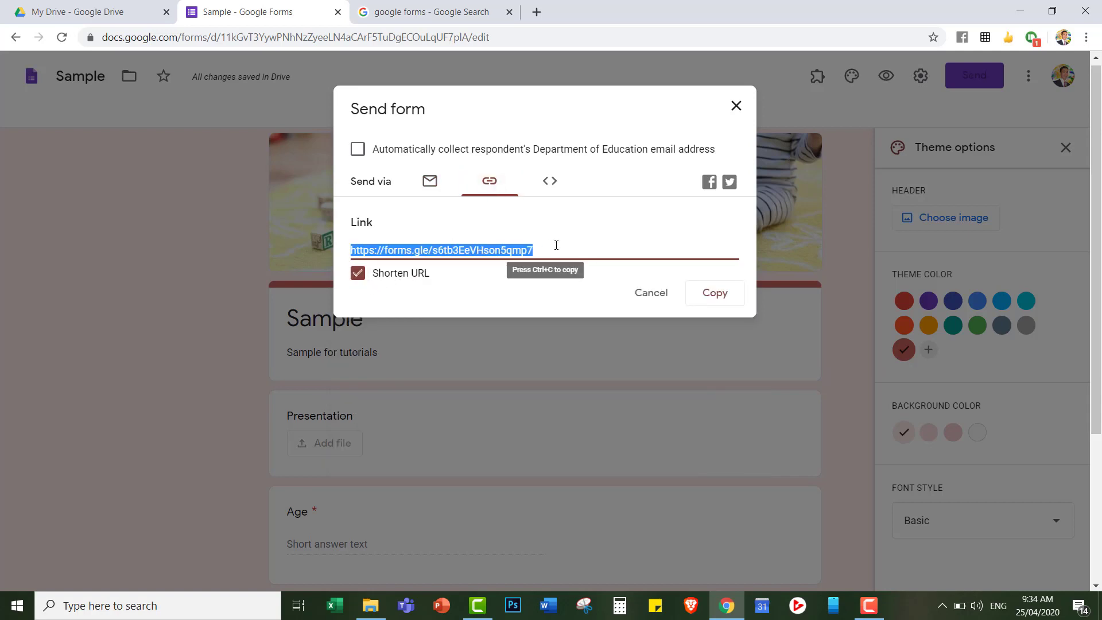
pyautogui.click(734, 298)
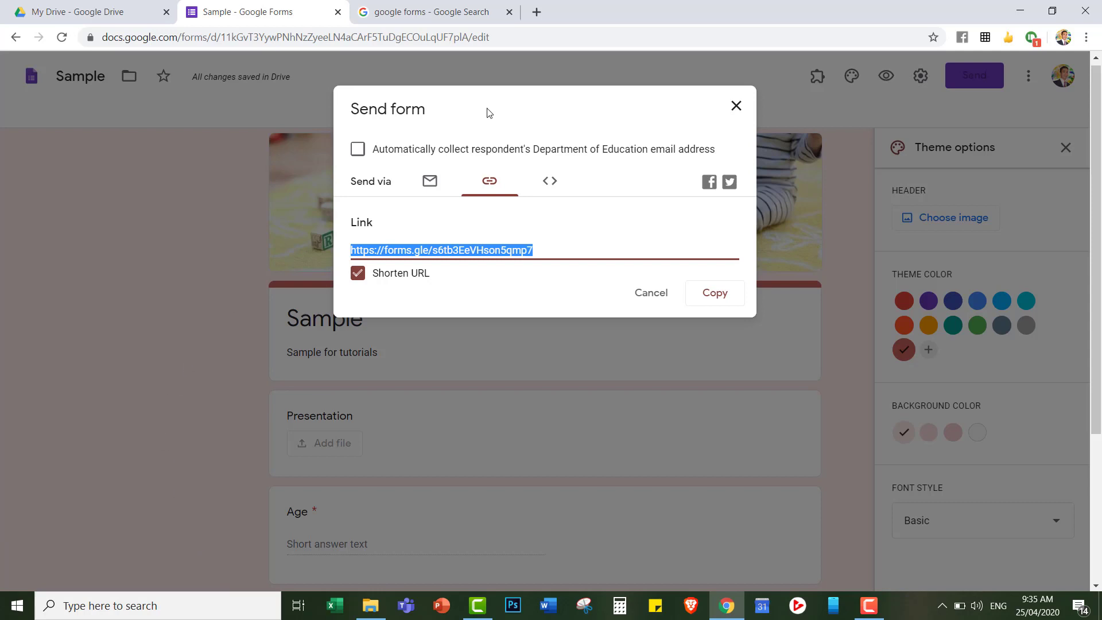
# Open the copied form link in a new browser tab, look over the respondent view and close it
pyautogui.click(538, 17)
pyautogui.rightClick(500, 42)
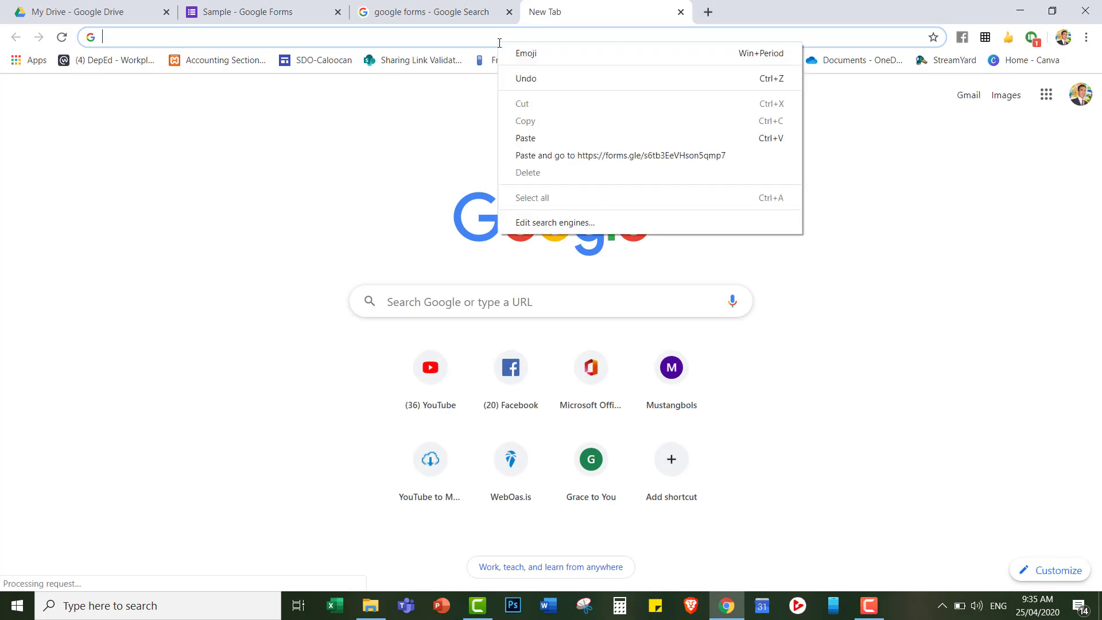
pyautogui.click(546, 138)
pyautogui.press('Return')
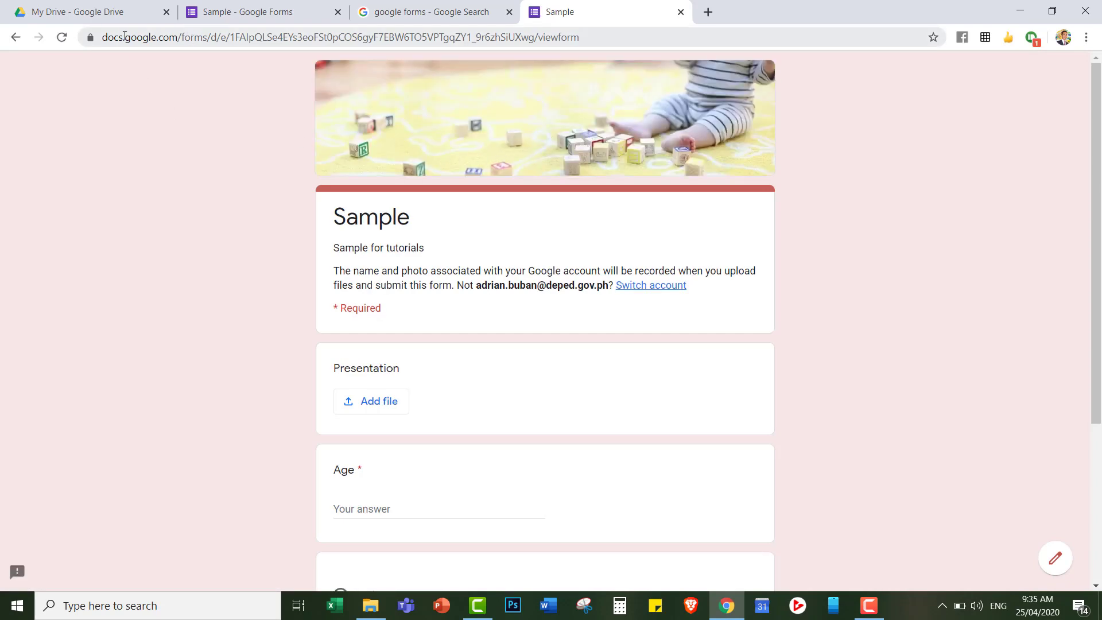
pyautogui.moveTo(103, 37); pyautogui.dragTo(580, 38)
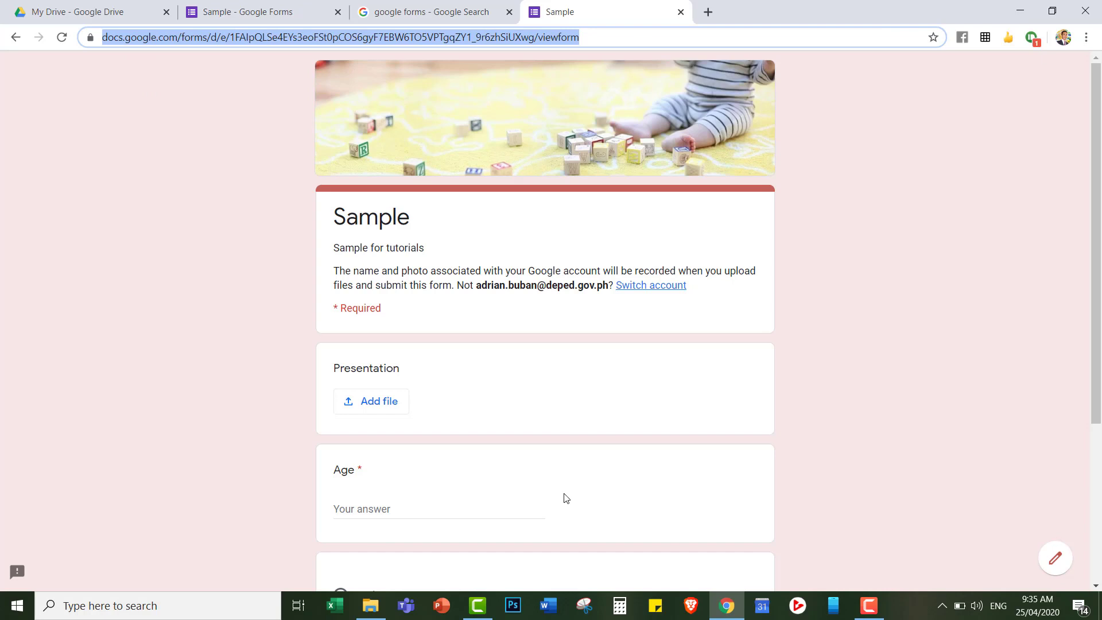
pyautogui.scroll(-4, 564, 494)
pyautogui.scroll(5, 564, 493)
pyautogui.click(681, 11)
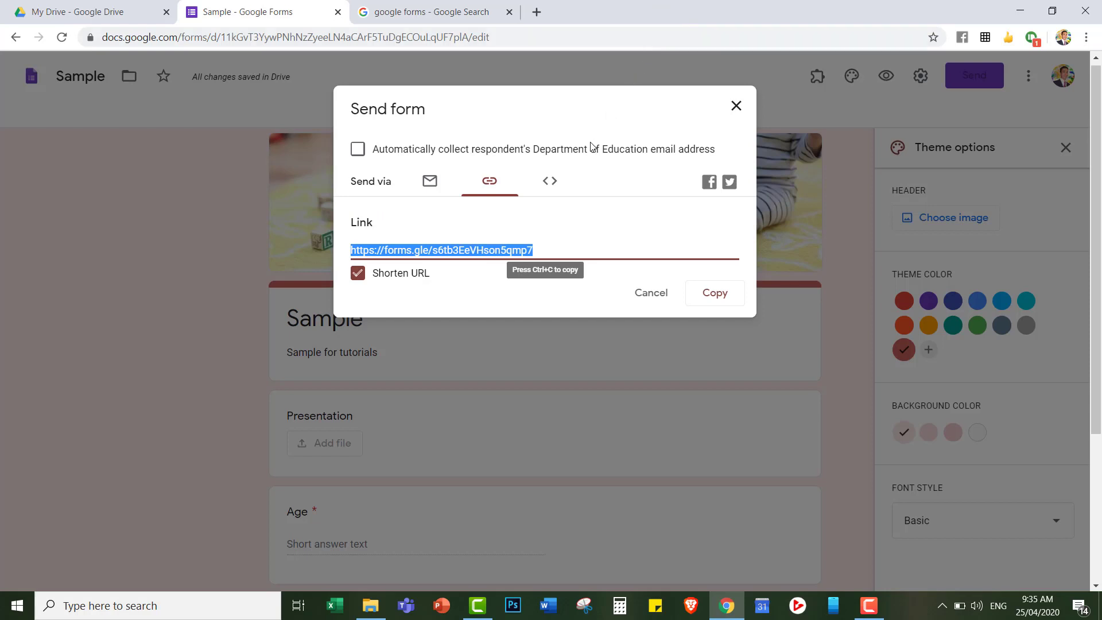
# Check the Embed HTML option for sending the form
pyautogui.click(551, 184)
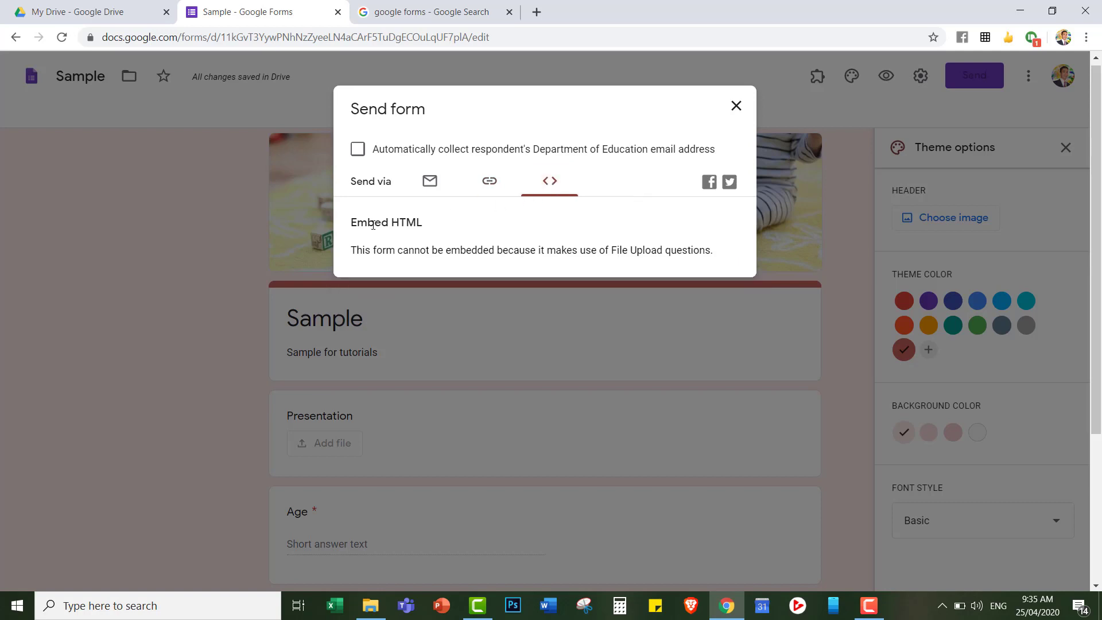
pyautogui.moveTo(368, 225); pyautogui.dragTo(435, 224)
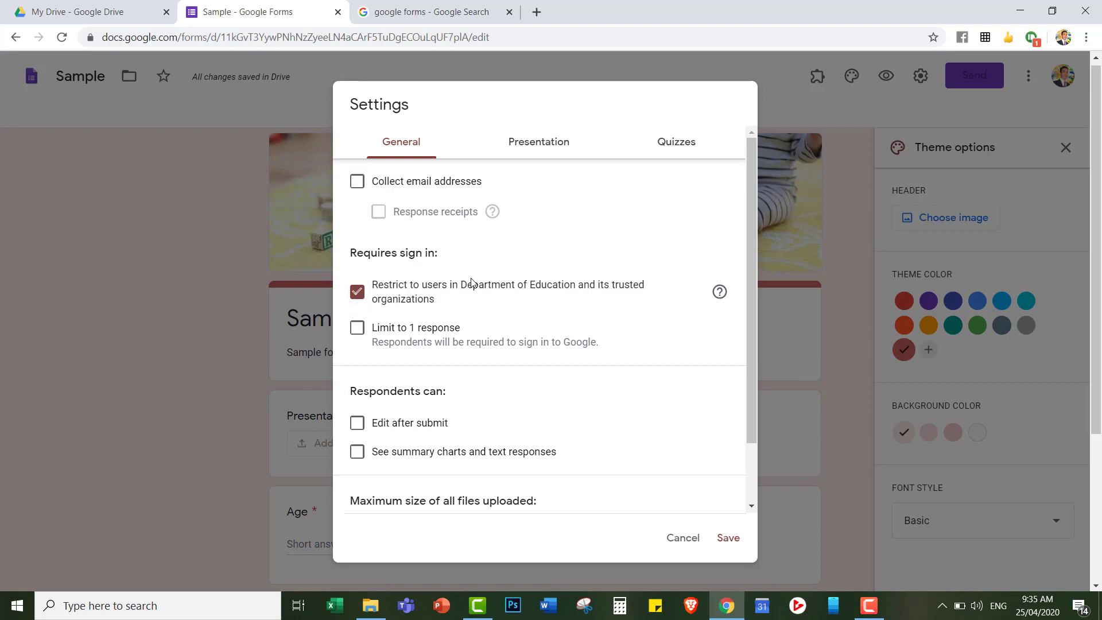
# Turn off the sign-in restriction to Department of Education users, try the one-response limit, and save the form settings
pyautogui.moveTo(473, 285); pyautogui.dragTo(591, 290)
pyautogui.click(358, 293)
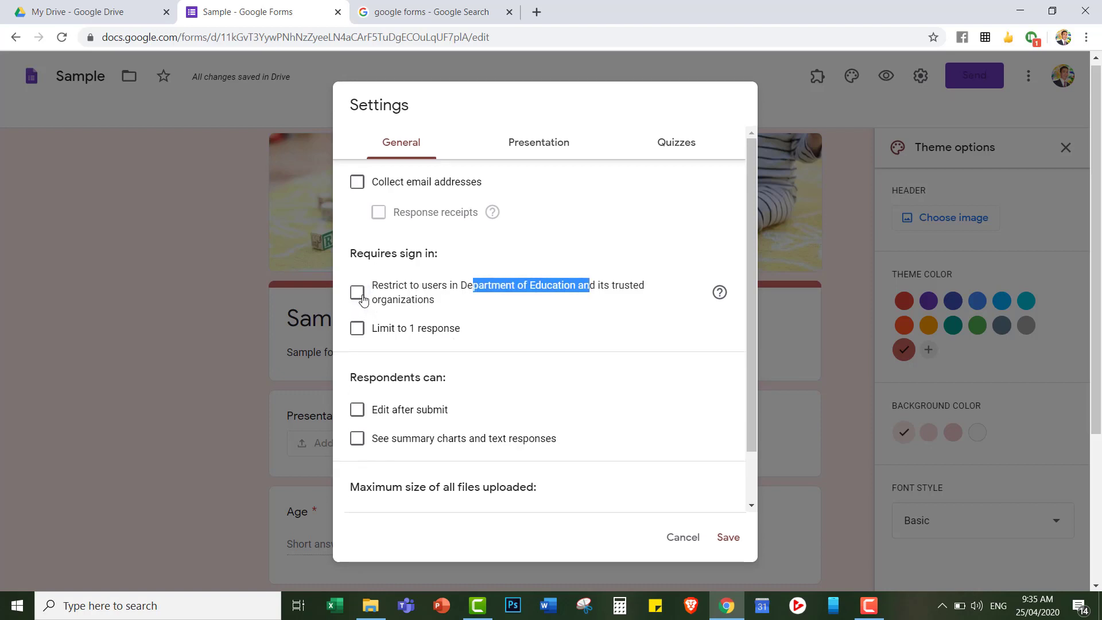
pyautogui.click(361, 298)
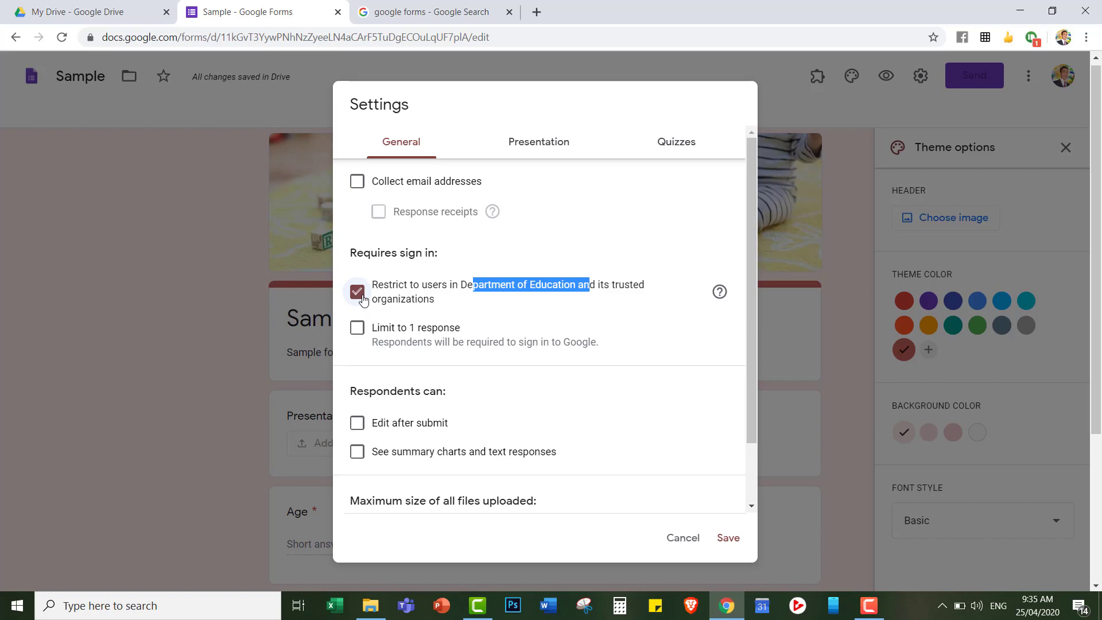
pyautogui.click(362, 297)
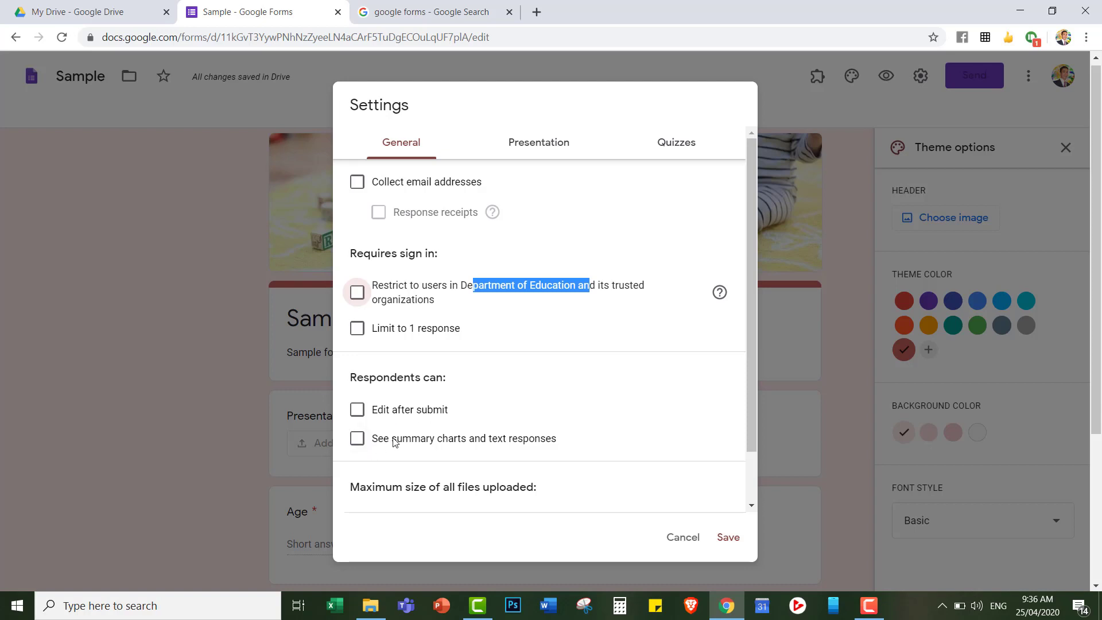
pyautogui.click(357, 328)
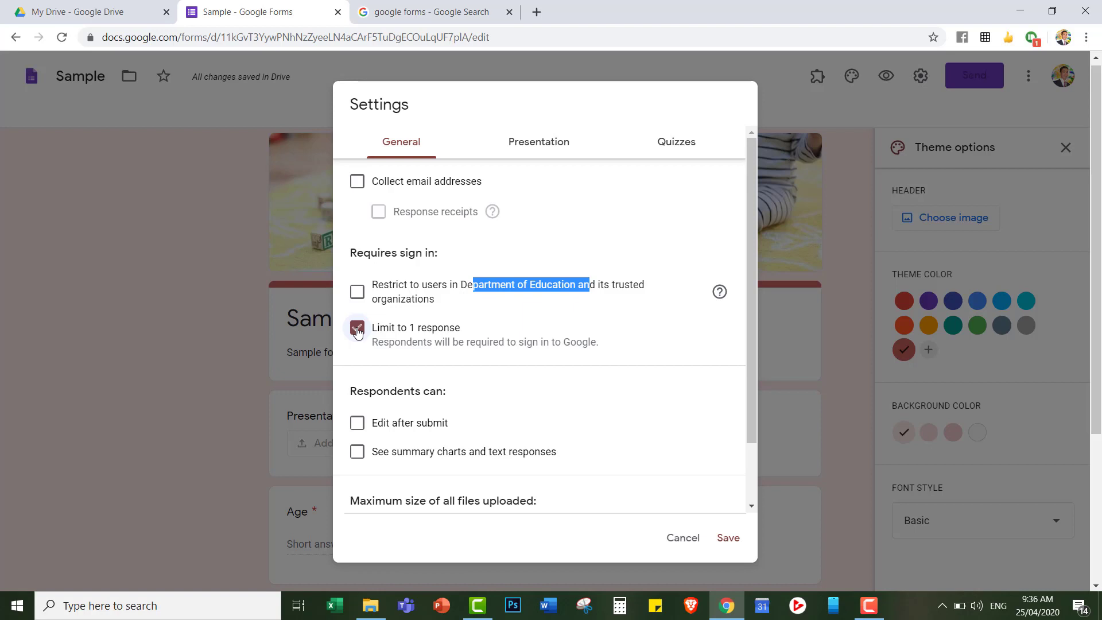
pyautogui.click(356, 330)
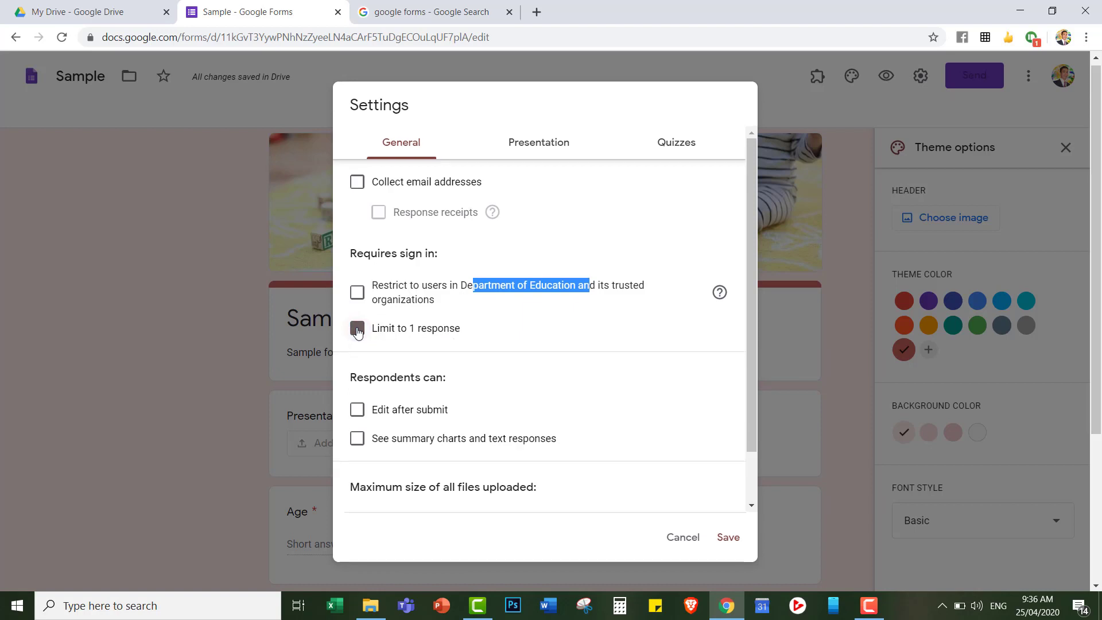
pyautogui.click(365, 422)
pyautogui.click(365, 422)
pyautogui.click(724, 540)
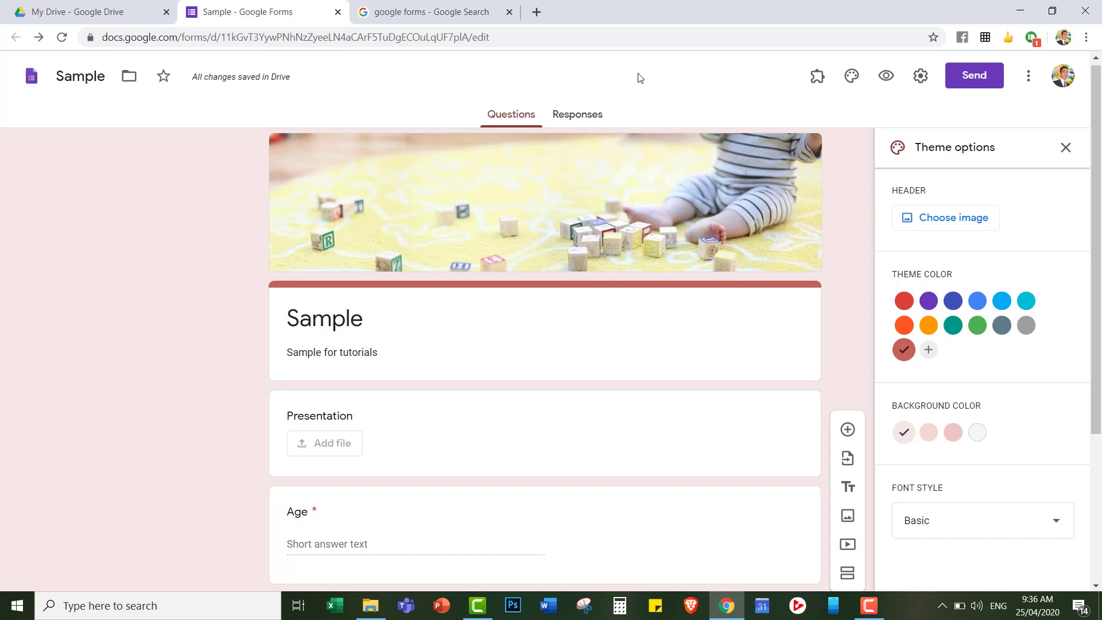
# View the form's responses page, and revisit My Drive and the Google Forms search results
pyautogui.click(596, 122)
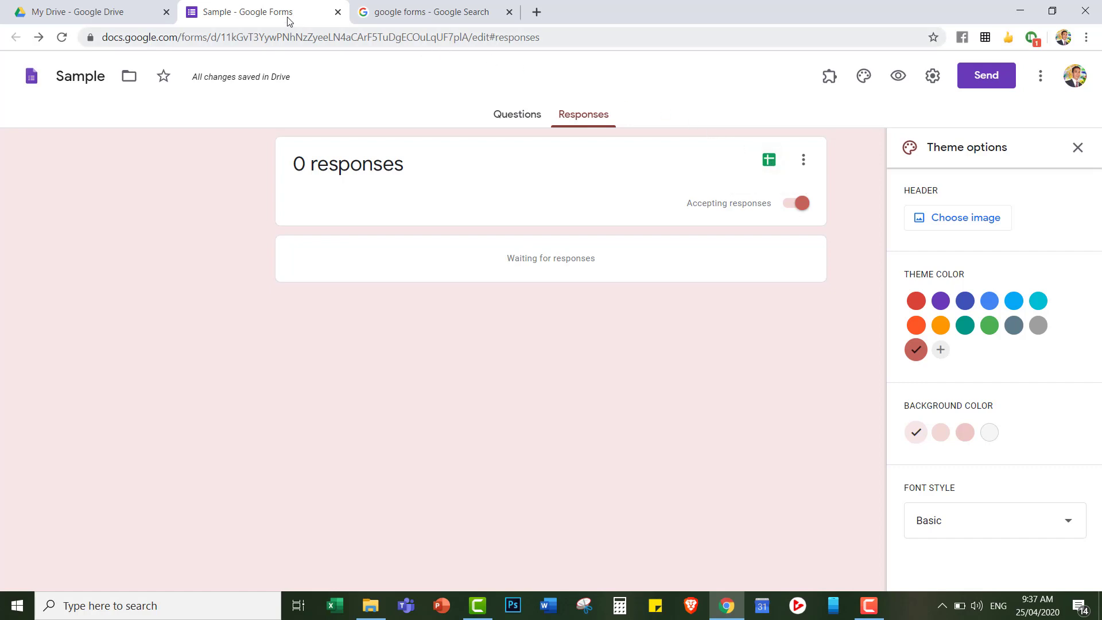
pyautogui.click(122, 20)
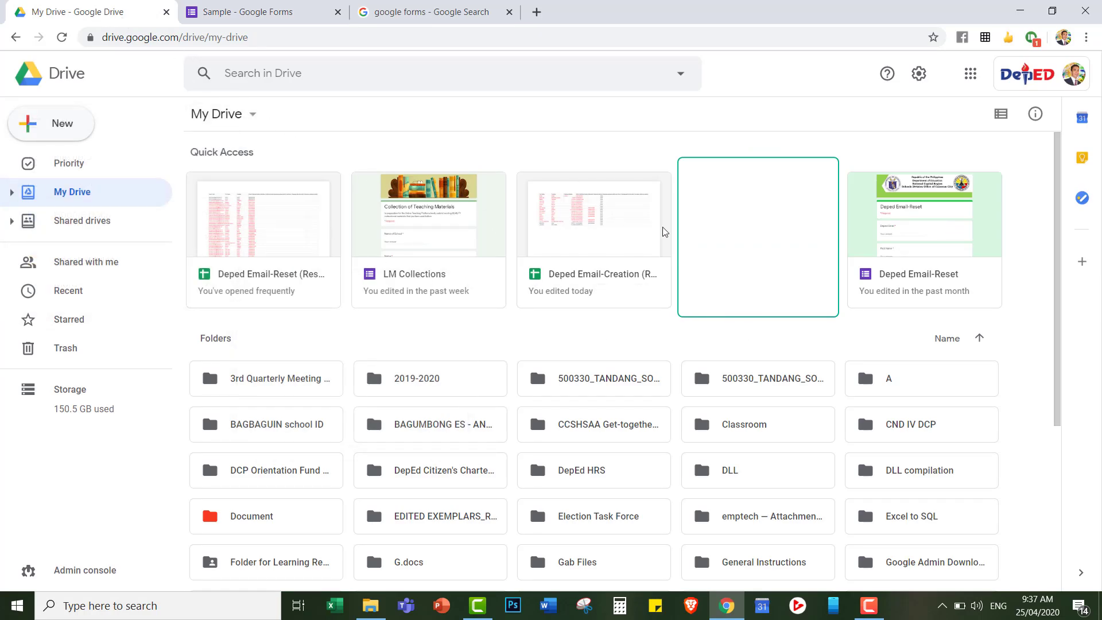
pyautogui.click(388, 13)
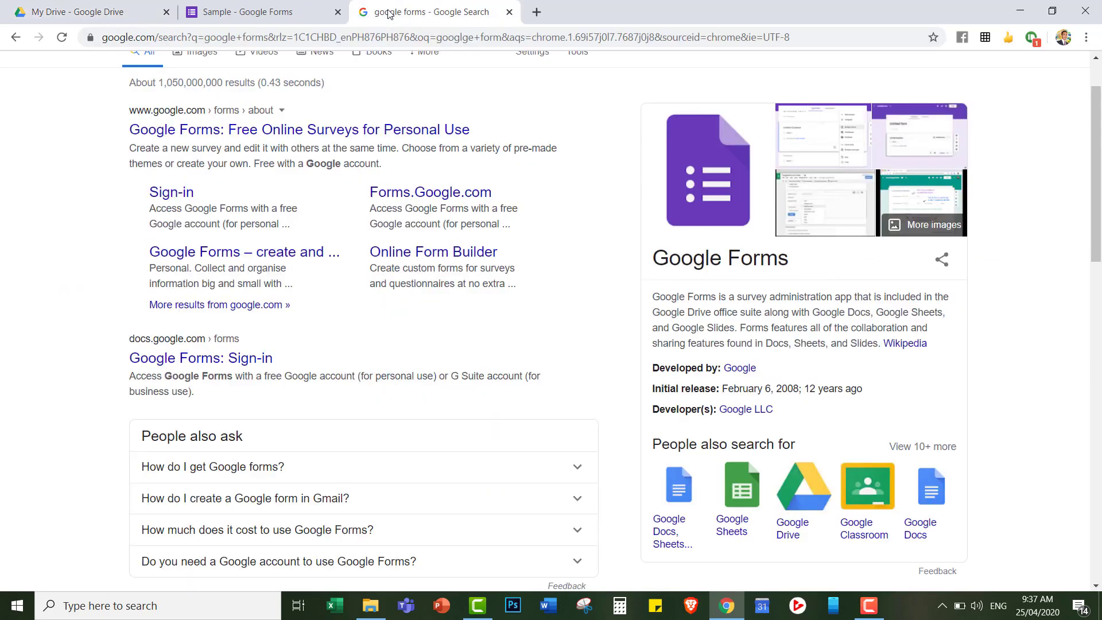